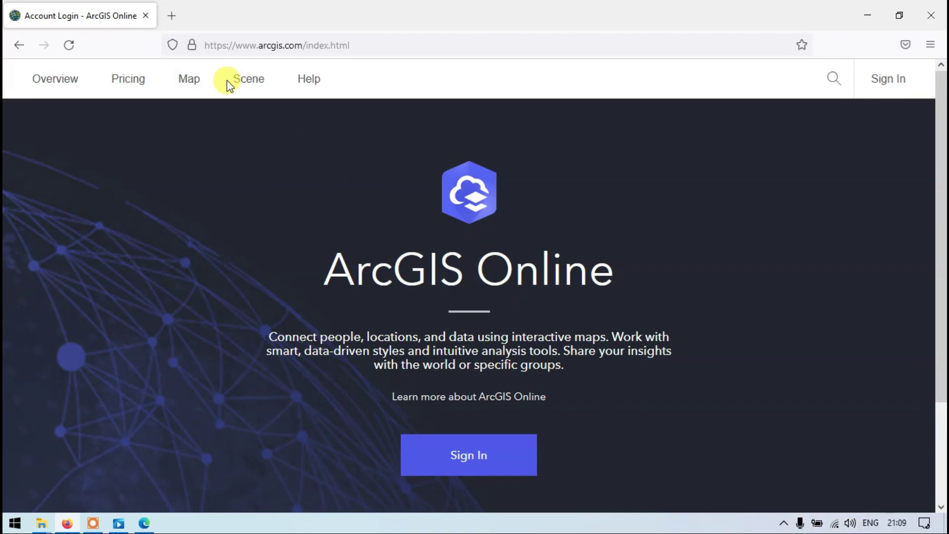
- Open a new browser tab and search for 'arc gis online'
click(172, 13)
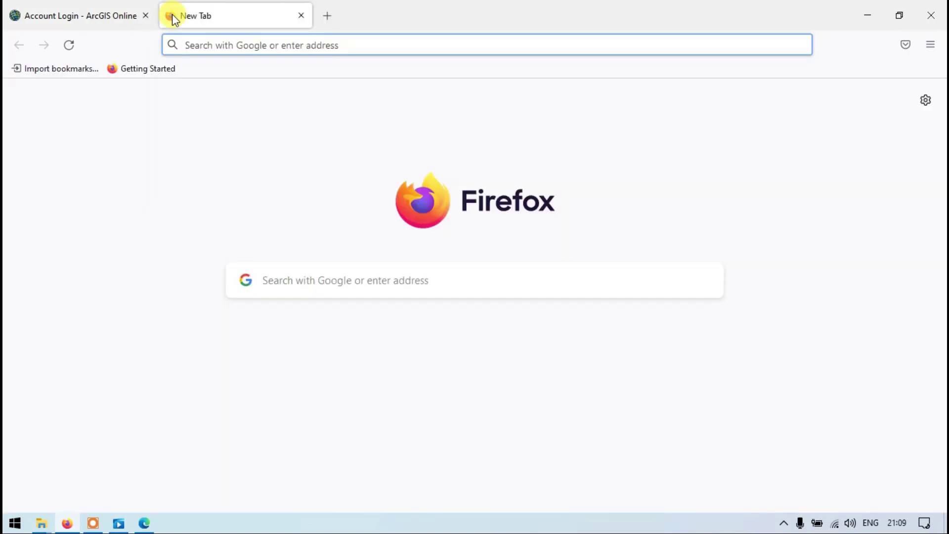
click(287, 285)
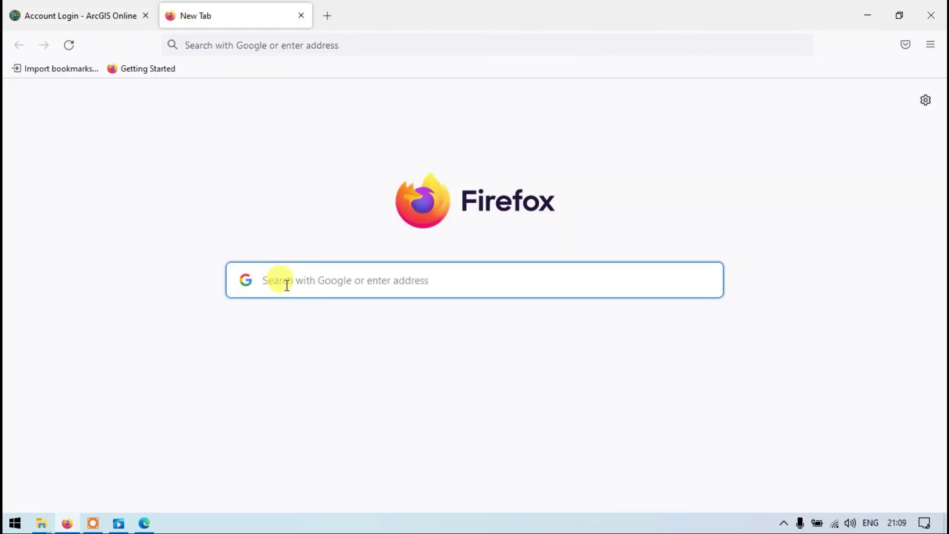
text(arc)
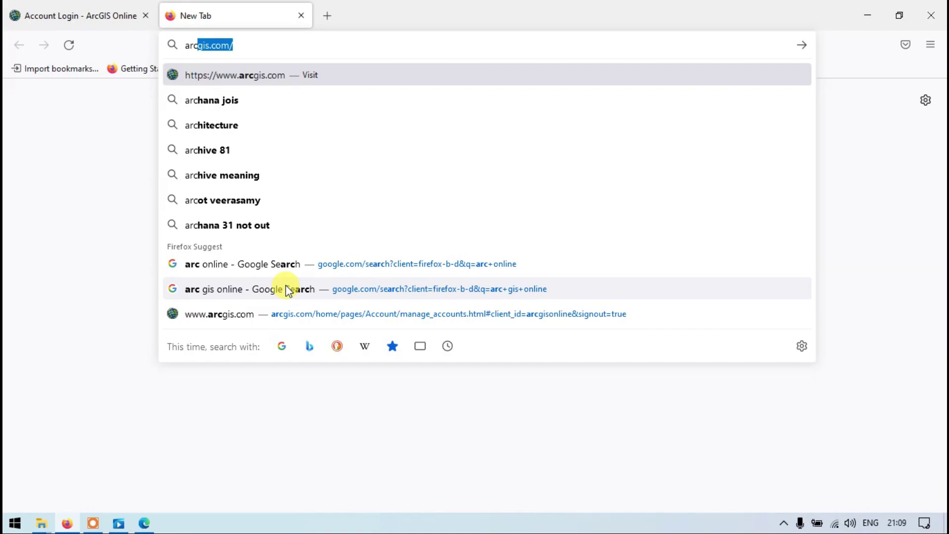
text( gis on)
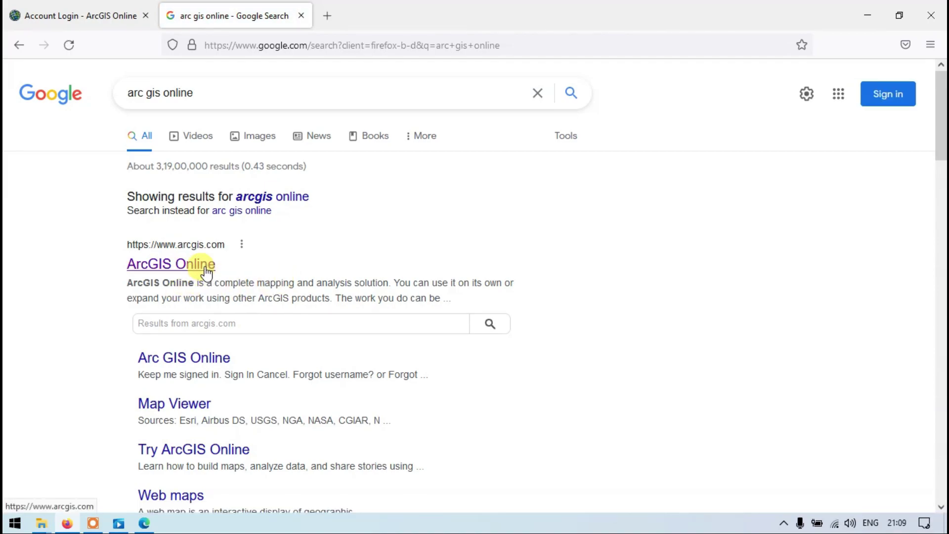
- Go to the ArcGIS Online site and log in with the account username and password, keeping me signed in
click(205, 267)
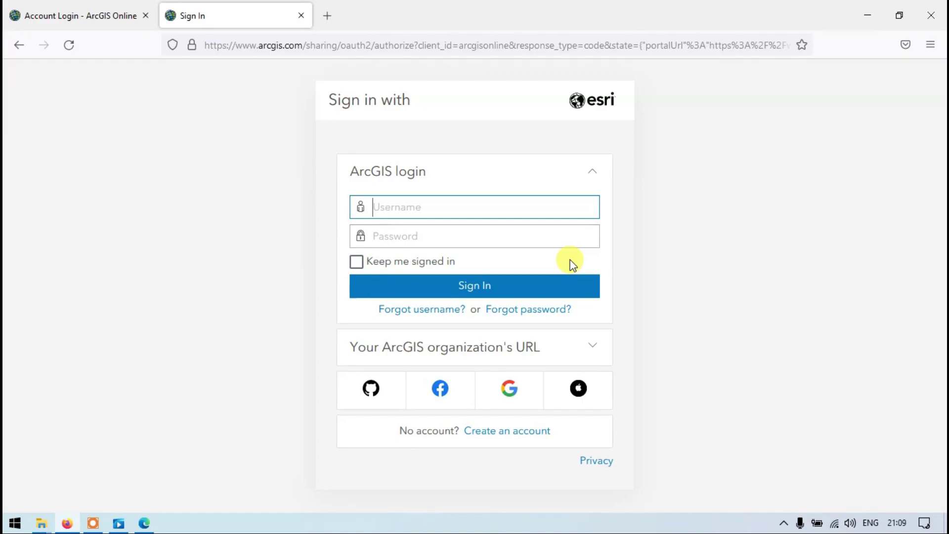
key(ctrl+v)
key(Tab)
key(ctrl+v)
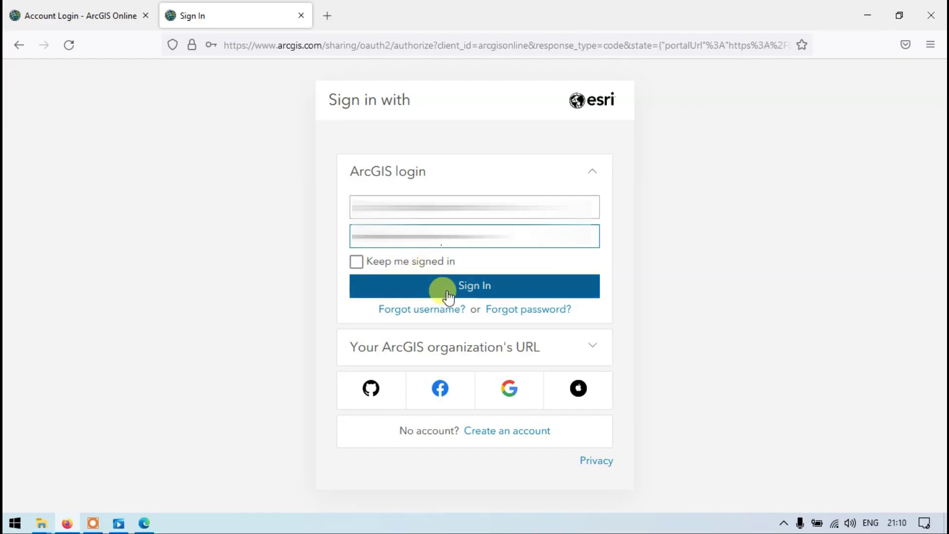
click(357, 261)
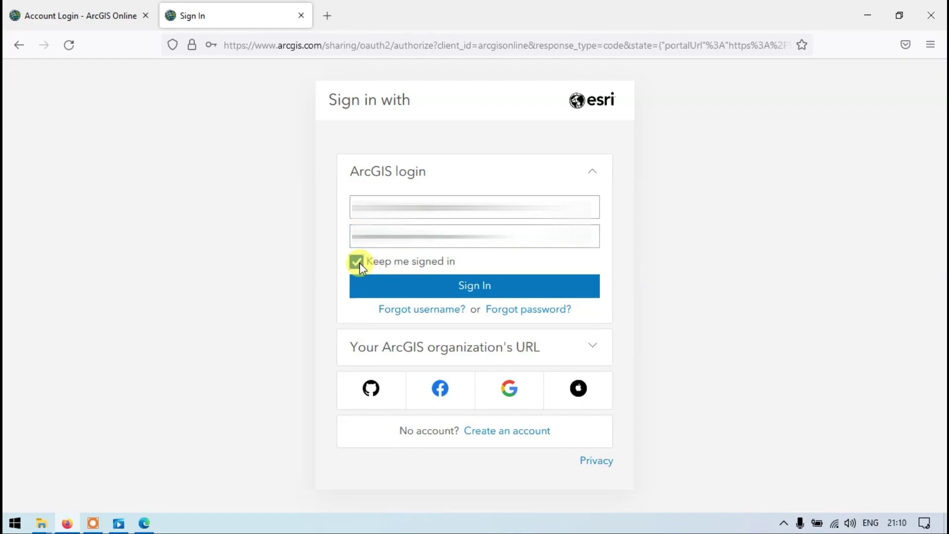
click(463, 291)
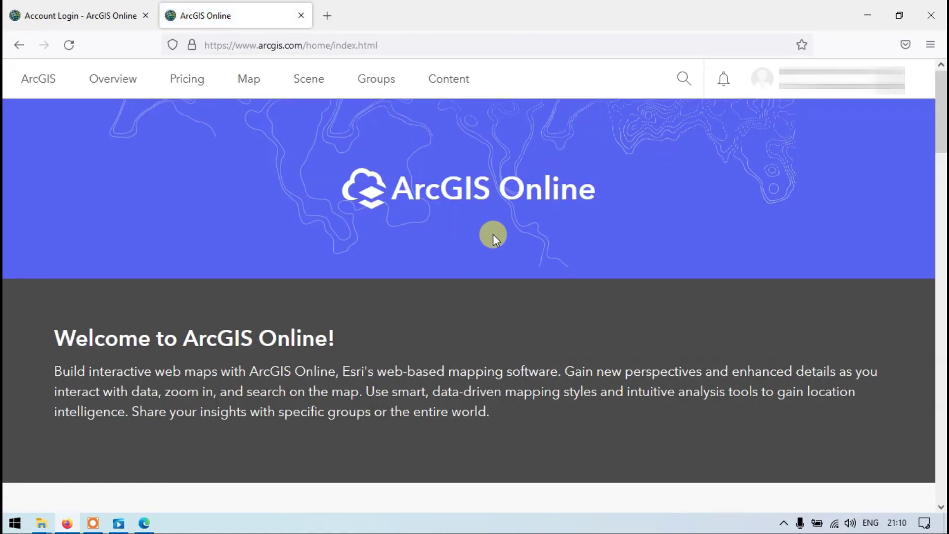
- Create a new Topographic map zoomed out to South Asia and view its empty legend
click(250, 82)
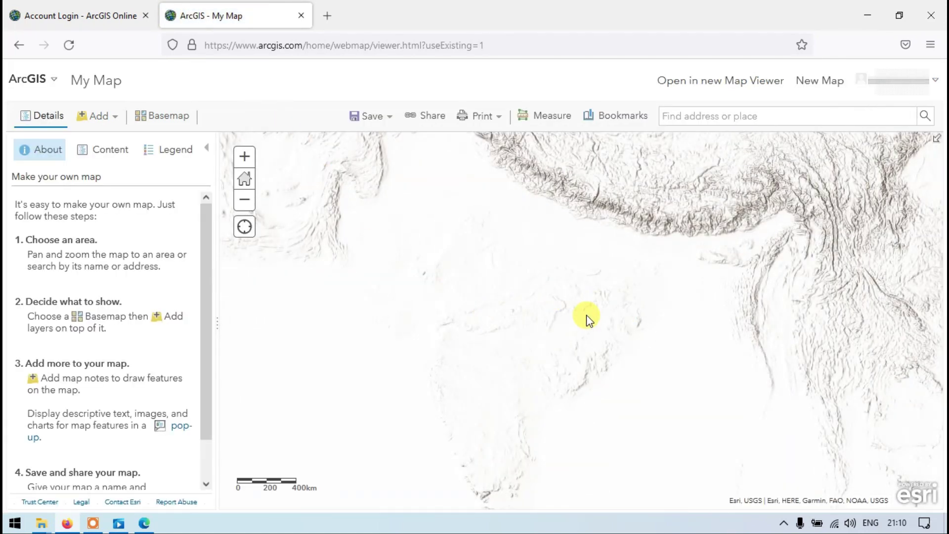
scroll(588, 319, up, 1)
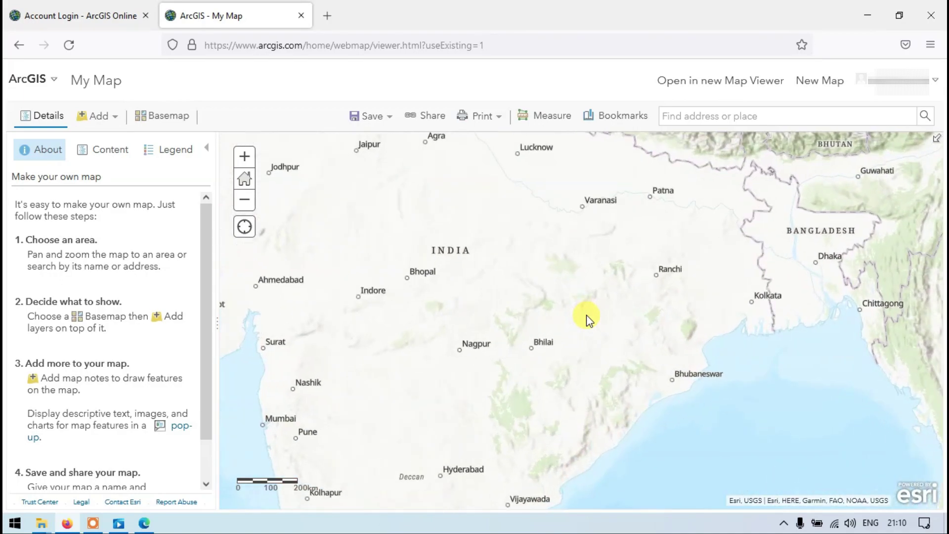
scroll(588, 319, down, 1)
scroll(588, 319, down, 1)
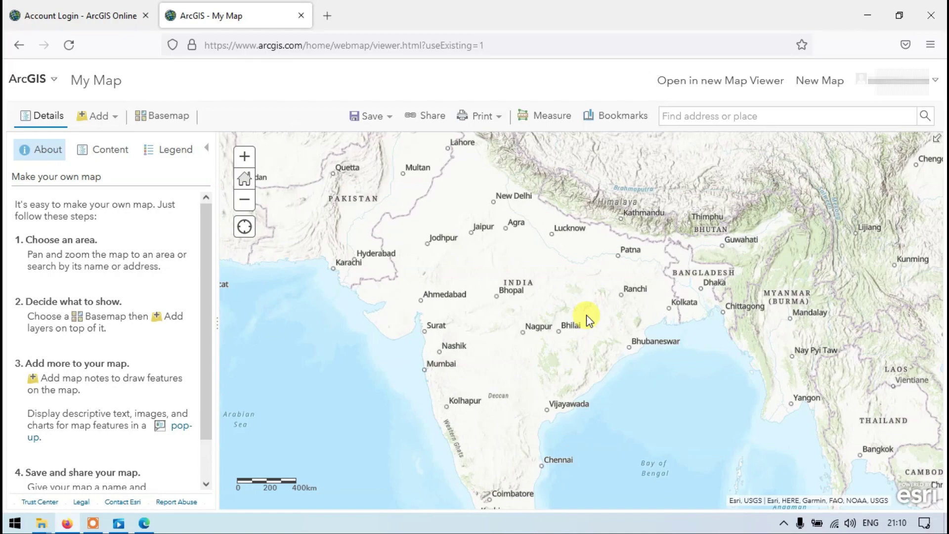
scroll(589, 319, down, 1)
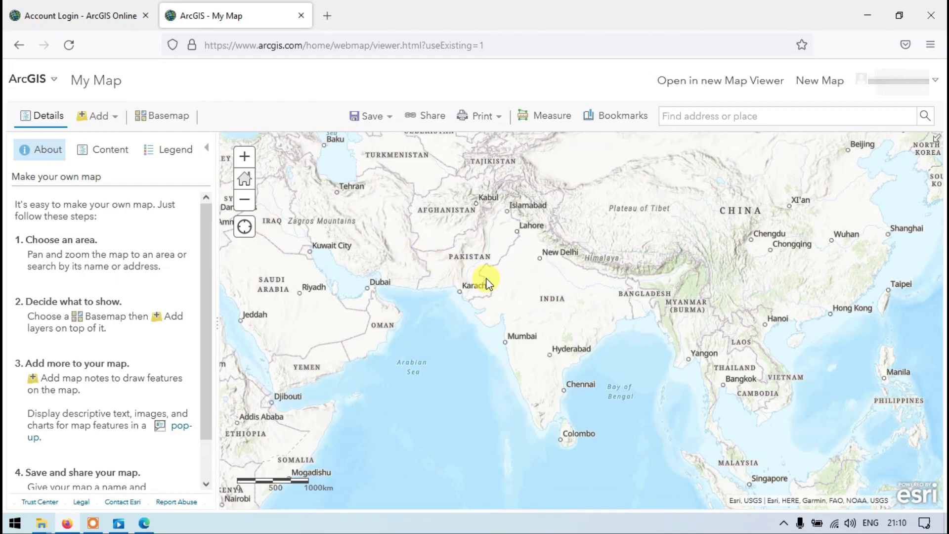
click(112, 152)
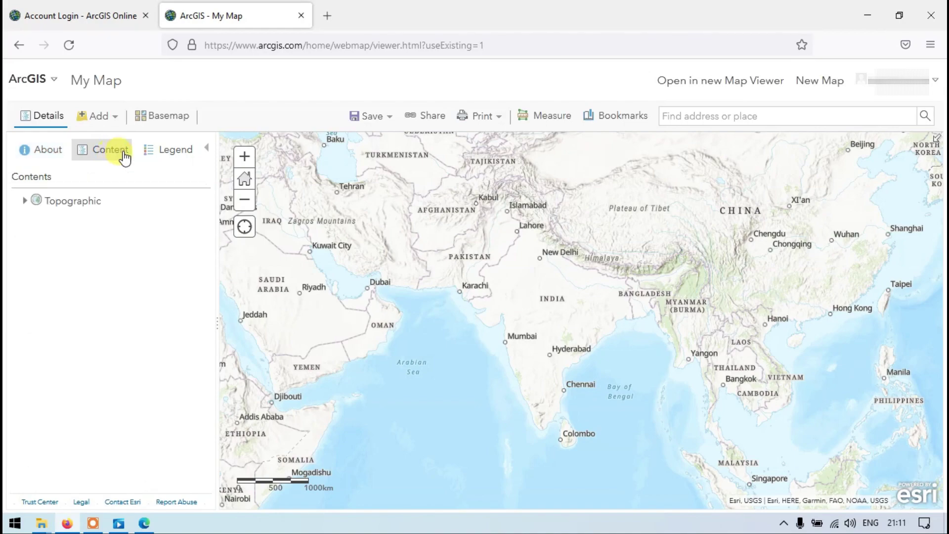
click(181, 151)
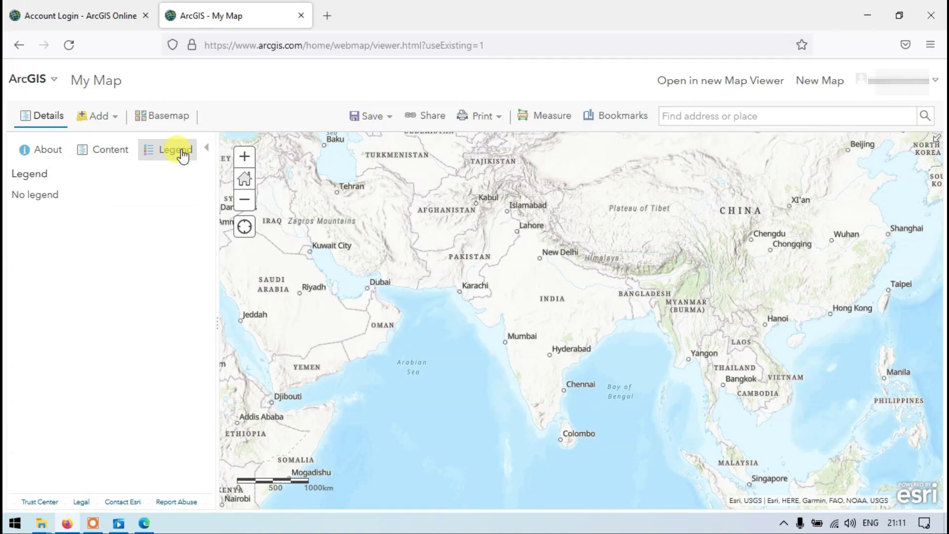
- Change the basemap to Imagery and zoom onto southern India
click(174, 120)
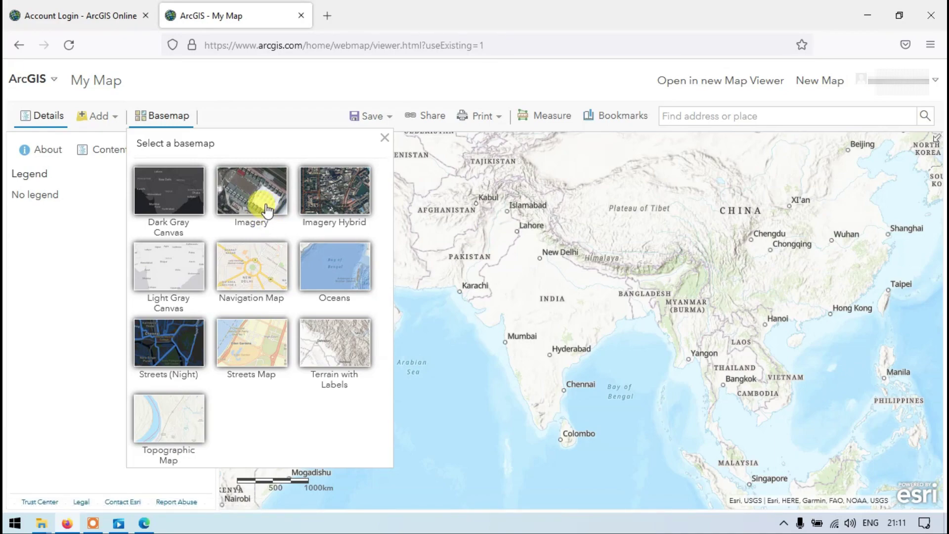
click(267, 208)
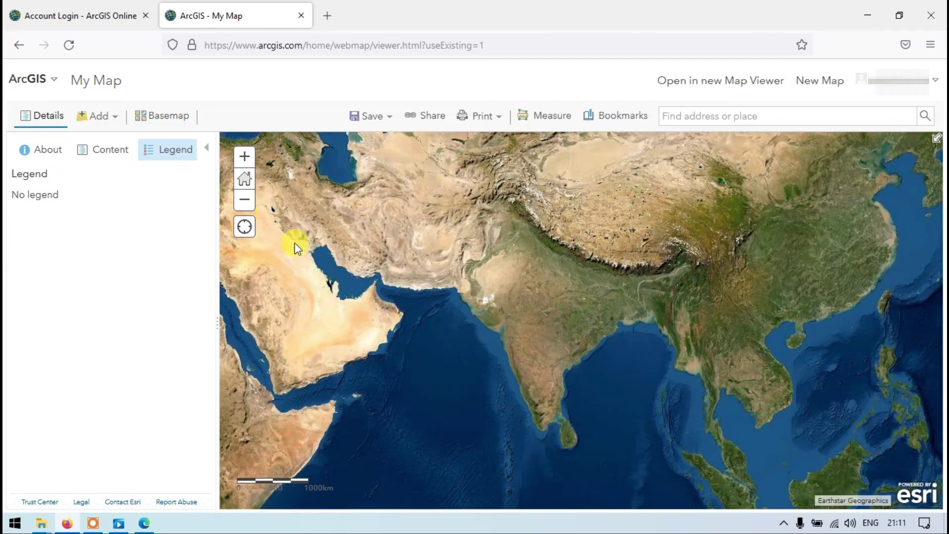
scroll(571, 361, down, 1)
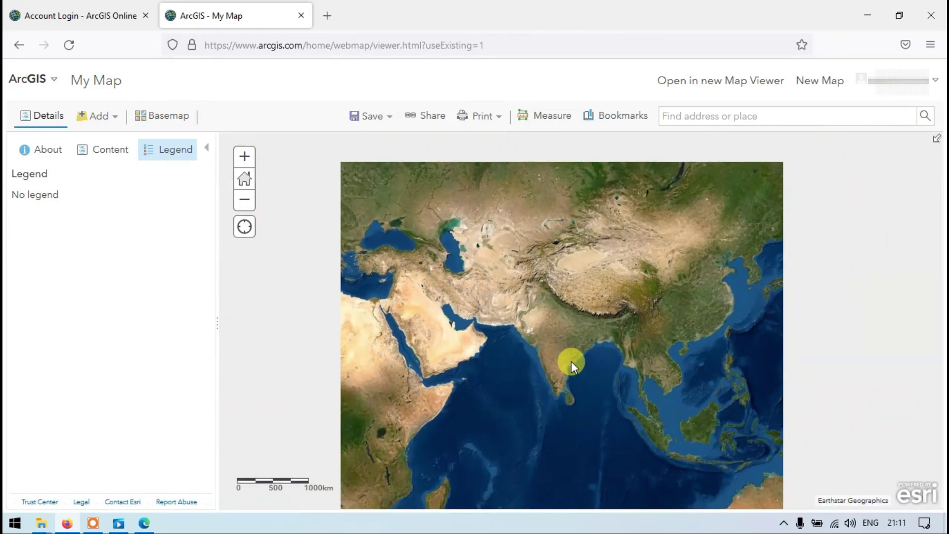
scroll(571, 361, up, 3)
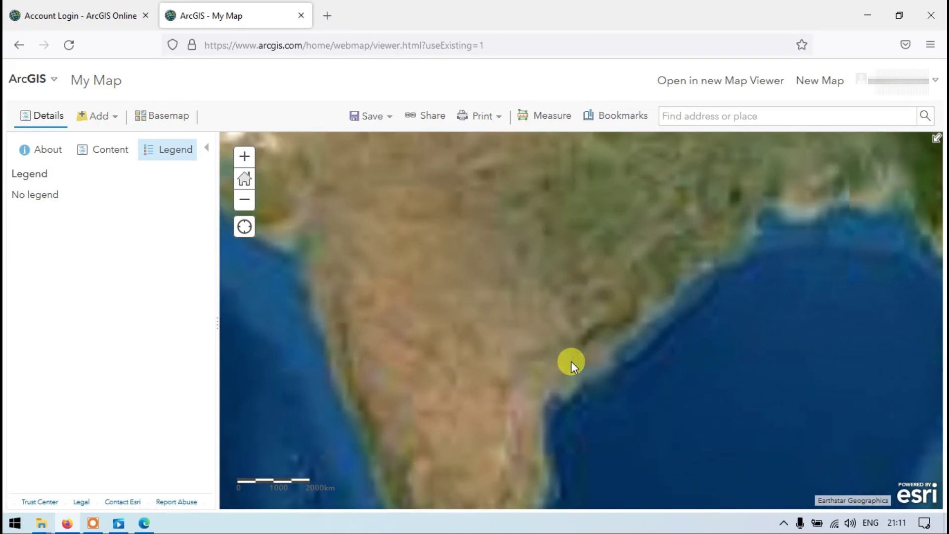
scroll(571, 360, up, 1)
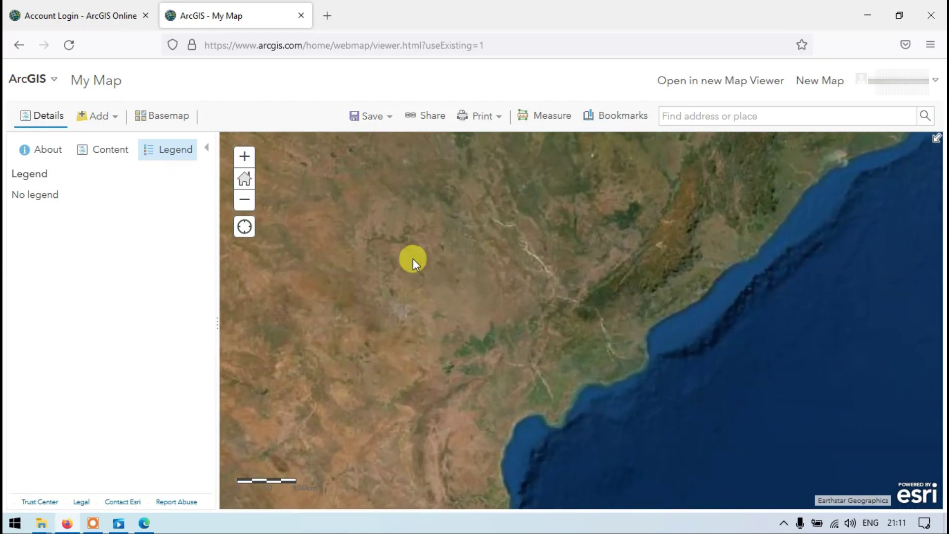
scroll(376, 255, up, 1)
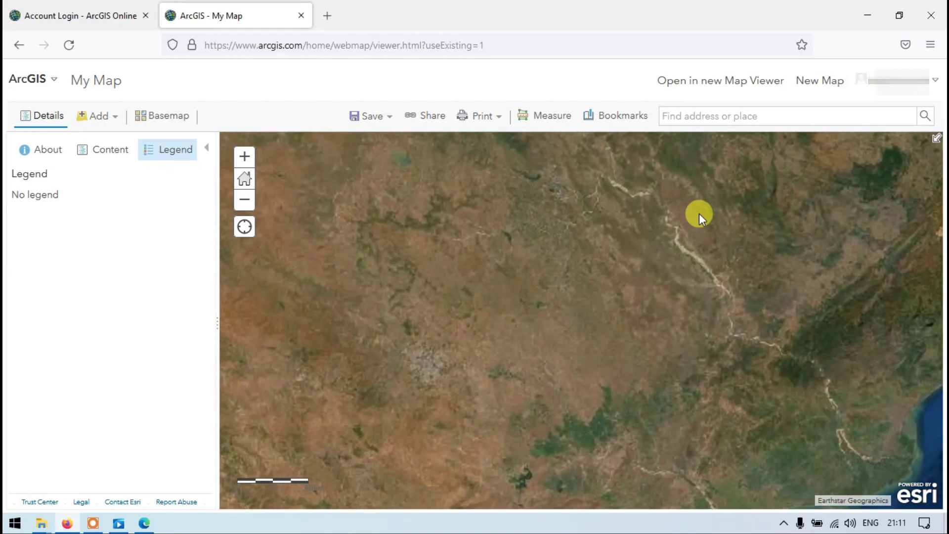
scroll(701, 226, down, 2)
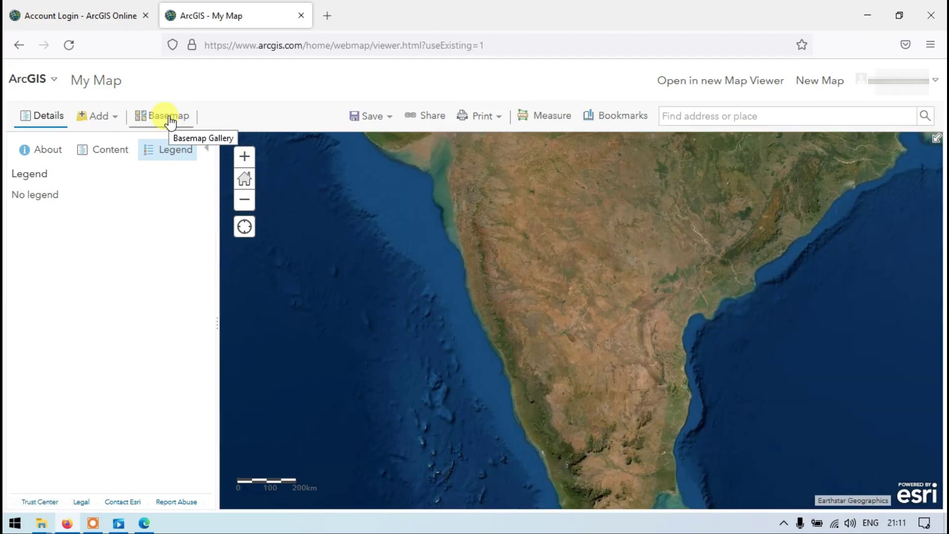
click(170, 118)
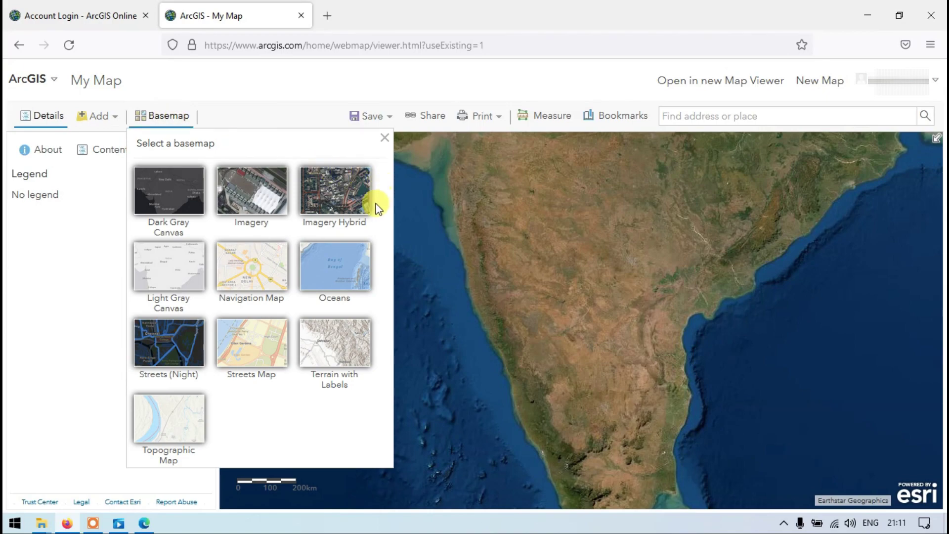
click(268, 278)
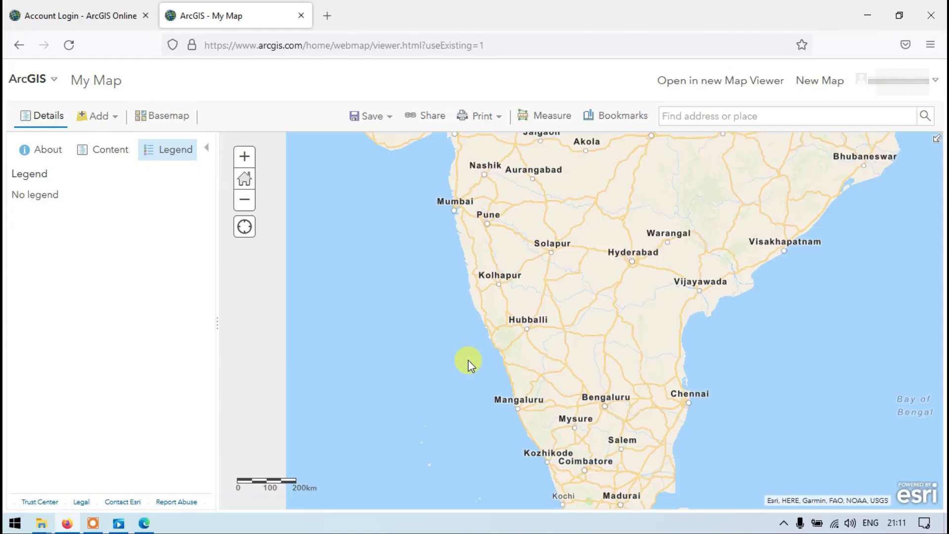
scroll(581, 324, down, 1)
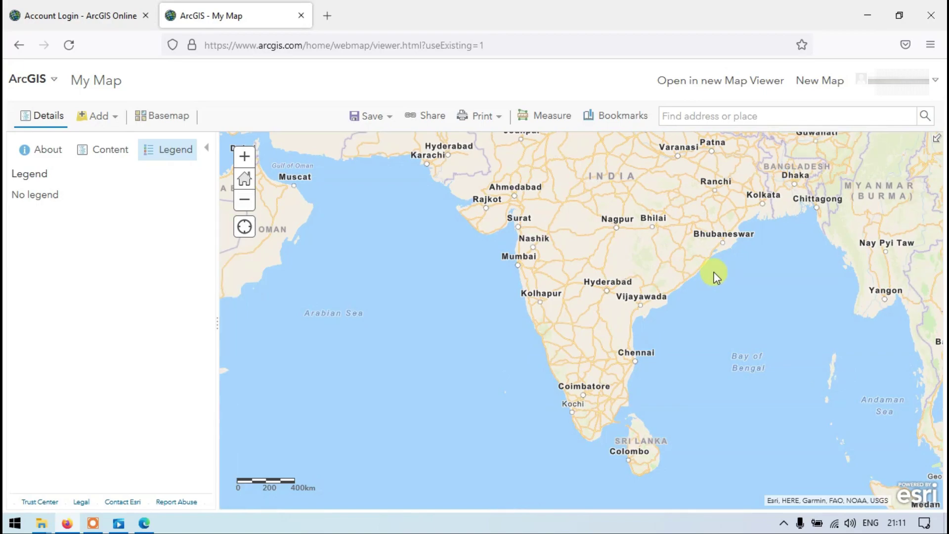
drag(689, 254, 560, 284)
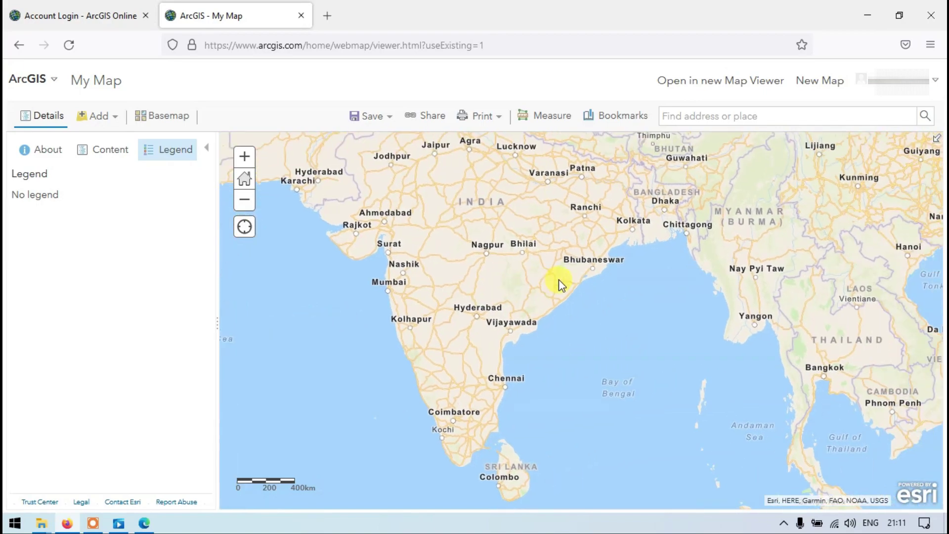
scroll(544, 315, up, 1)
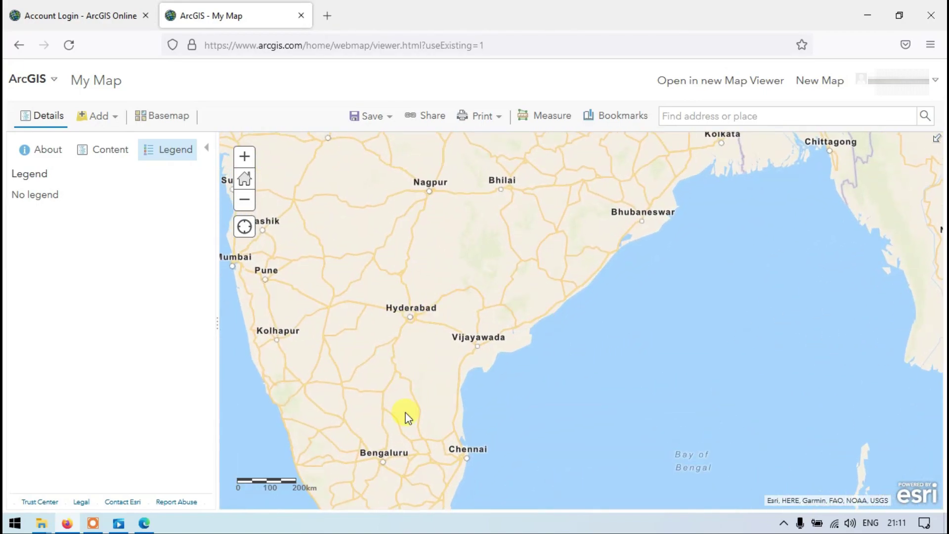
scroll(406, 418, up, 1)
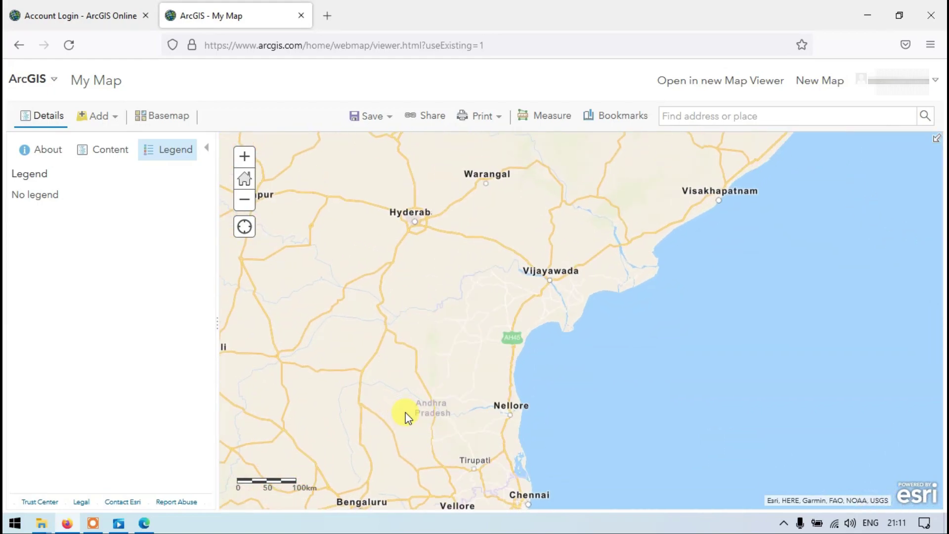
scroll(405, 417, down, 1)
scroll(405, 417, down, 1)
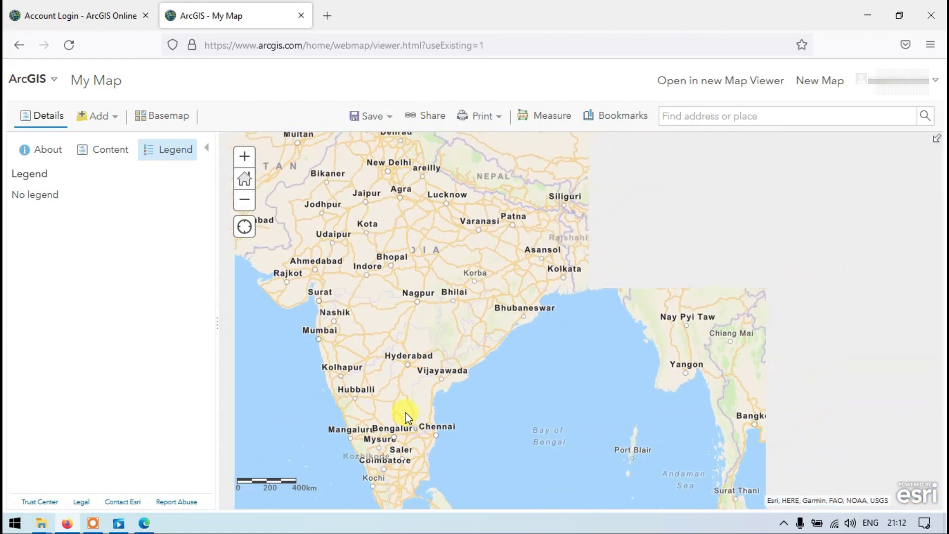
scroll(422, 402, up, 1)
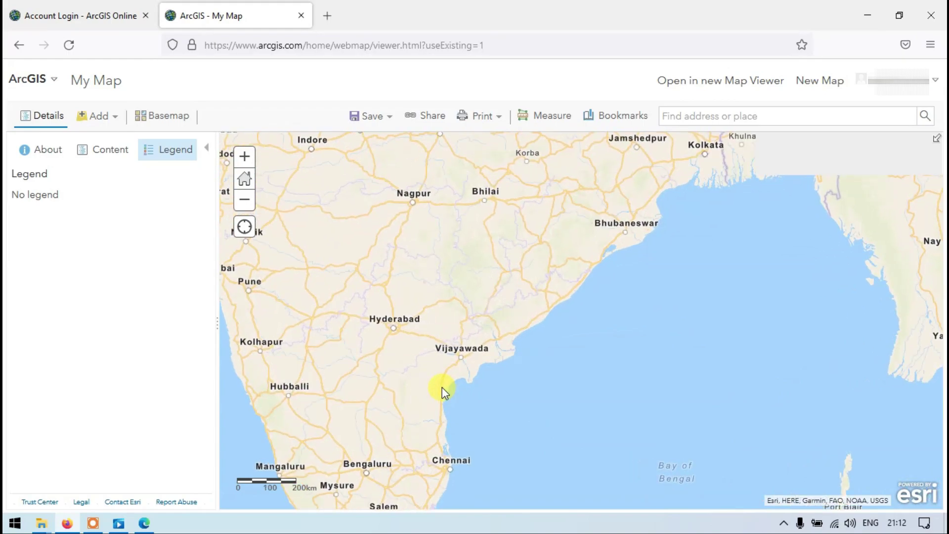
scroll(517, 221, up, 1)
scroll(517, 221, down, 1)
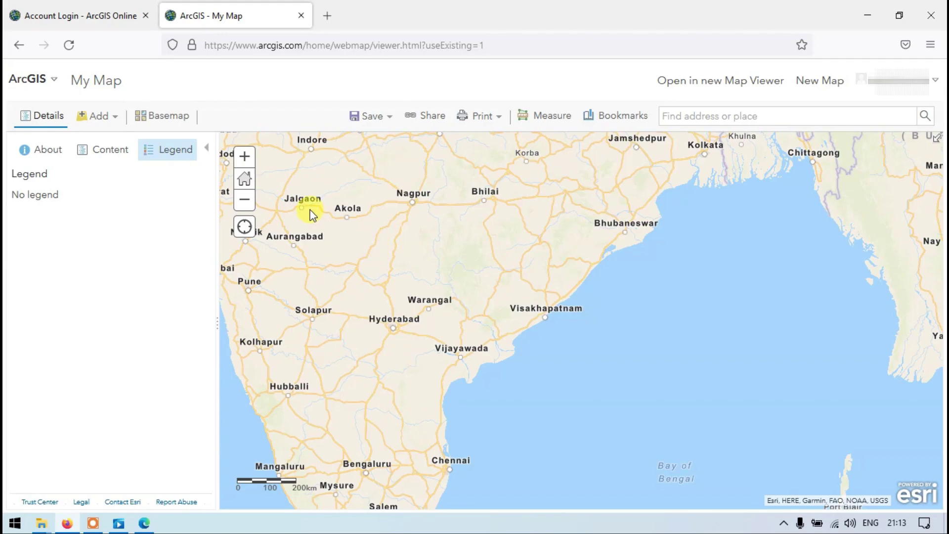
- Open the Living Atlas layer catalog and scroll through its imagery layers
click(100, 124)
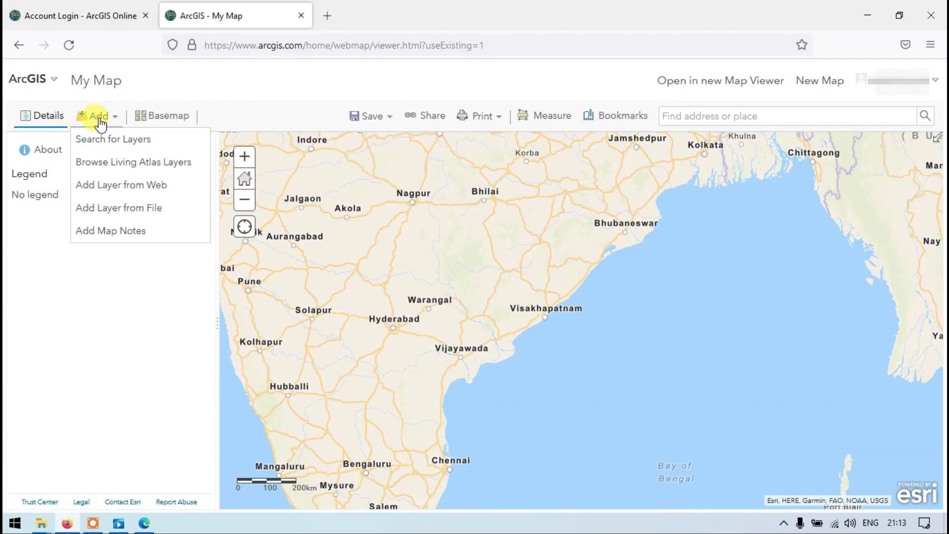
click(119, 166)
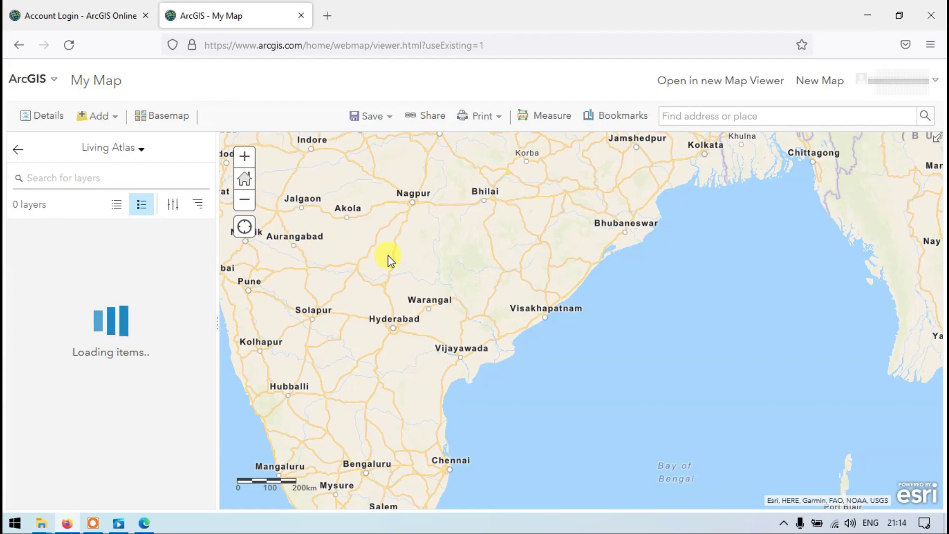
scroll(388, 259, up, 1)
scroll(388, 258, down, 1)
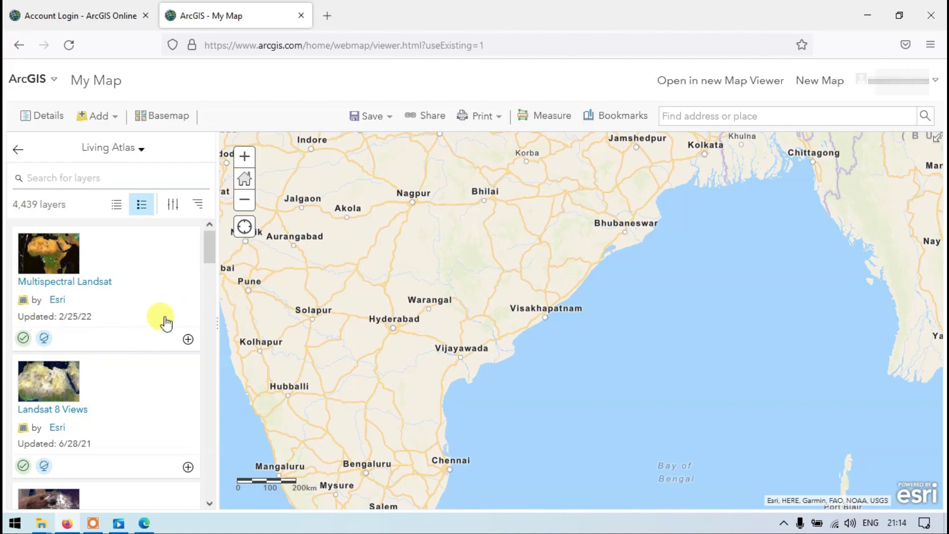
scroll(163, 322, down, 2)
scroll(159, 328, down, 2)
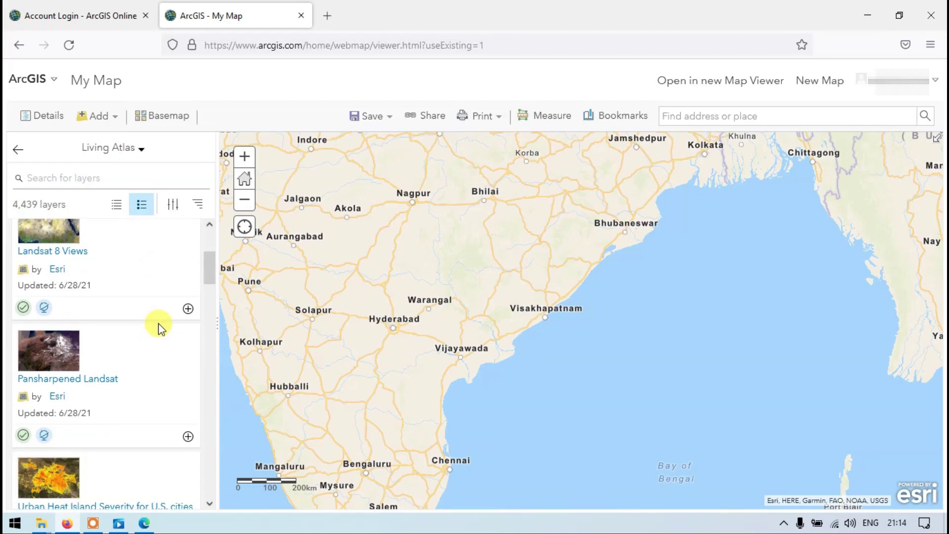
scroll(160, 327, down, 6)
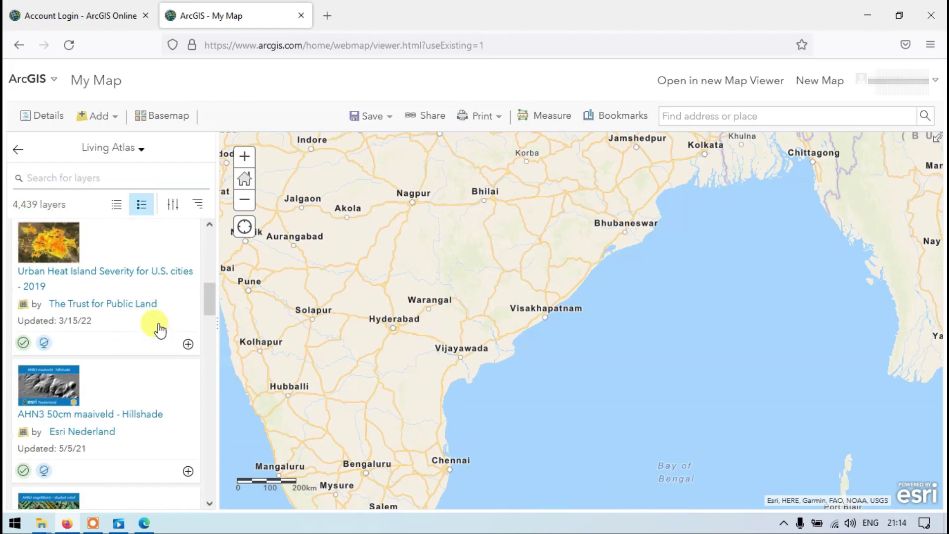
scroll(160, 328, down, 2)
scroll(160, 328, down, 2)
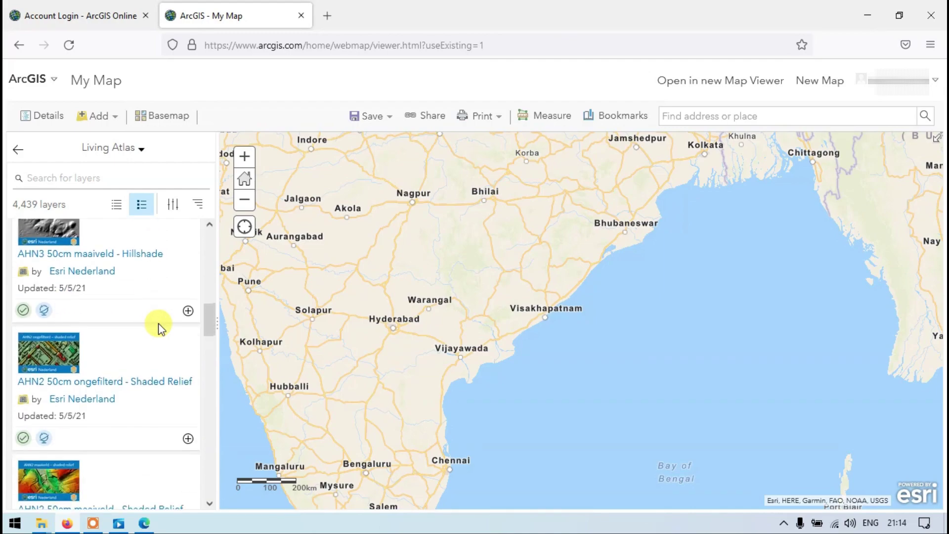
scroll(160, 329, down, 2)
scroll(159, 329, down, 2)
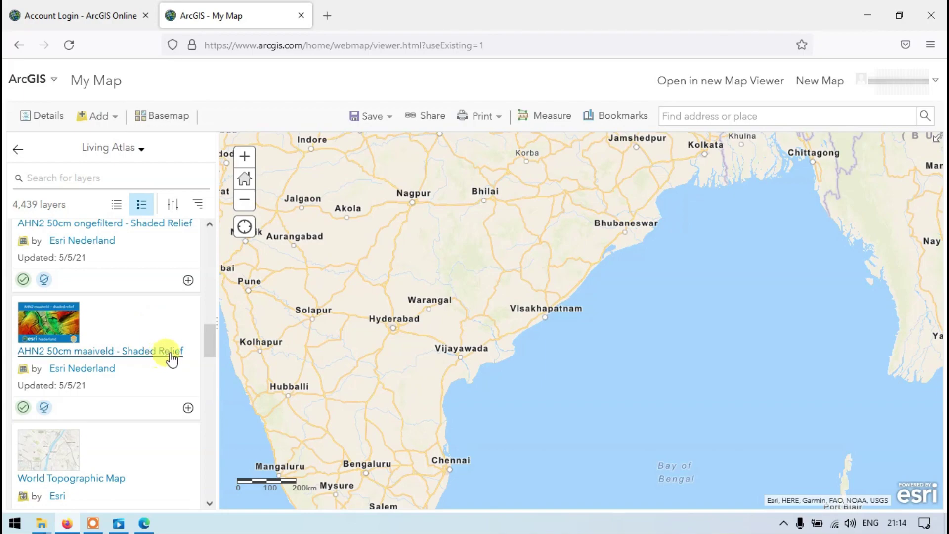
scroll(153, 354, up, 5)
scroll(151, 351, up, 3)
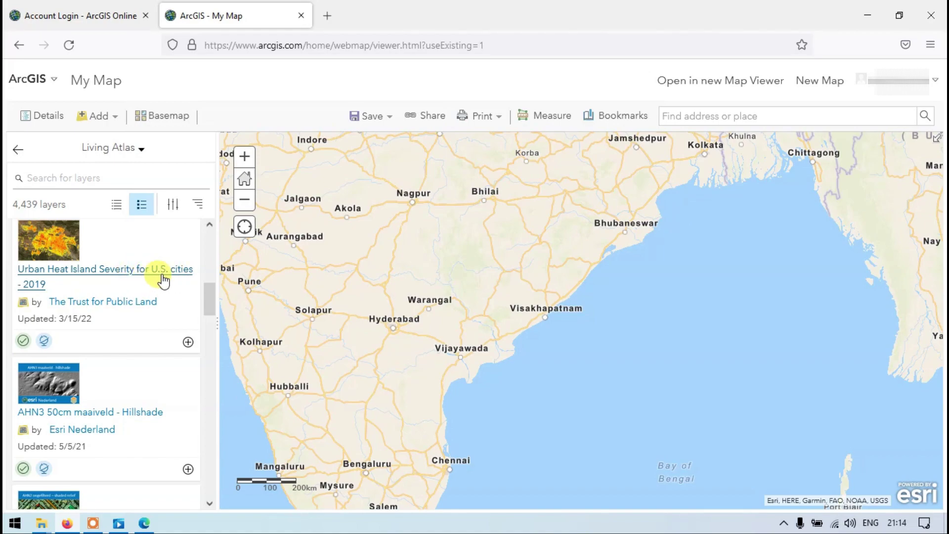
scroll(156, 282, up, 2)
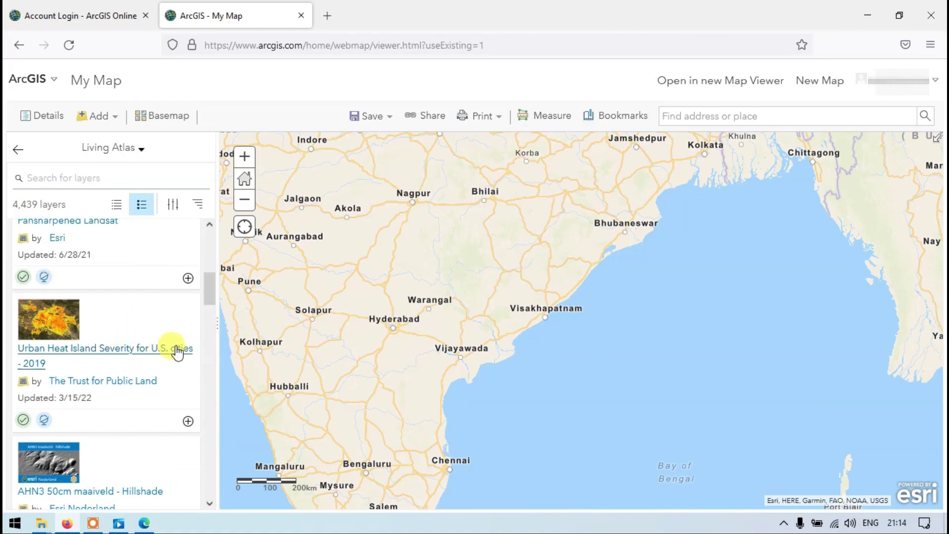
scroll(151, 346, up, 4)
scroll(151, 348, up, 4)
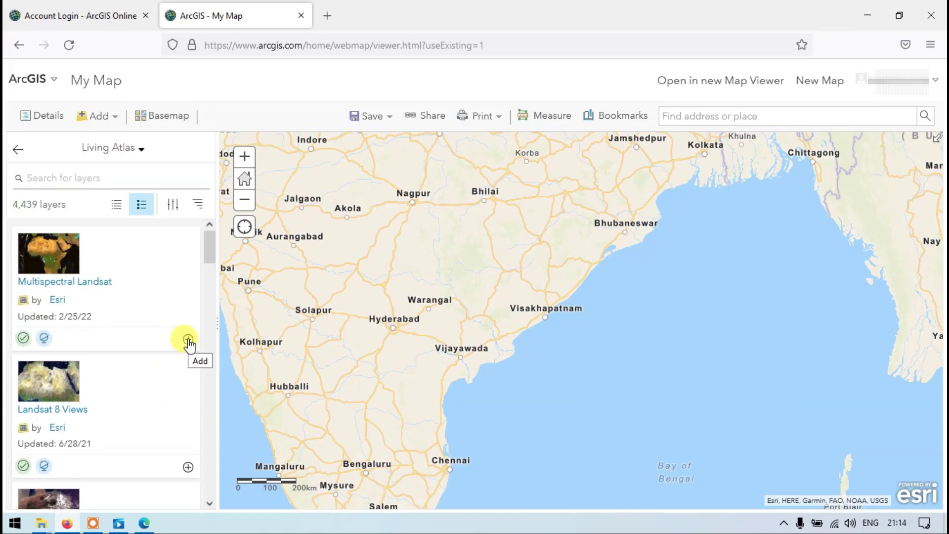
- Add the Multispectral Landsat layer and pan the map toward Hyderabad
click(188, 340)
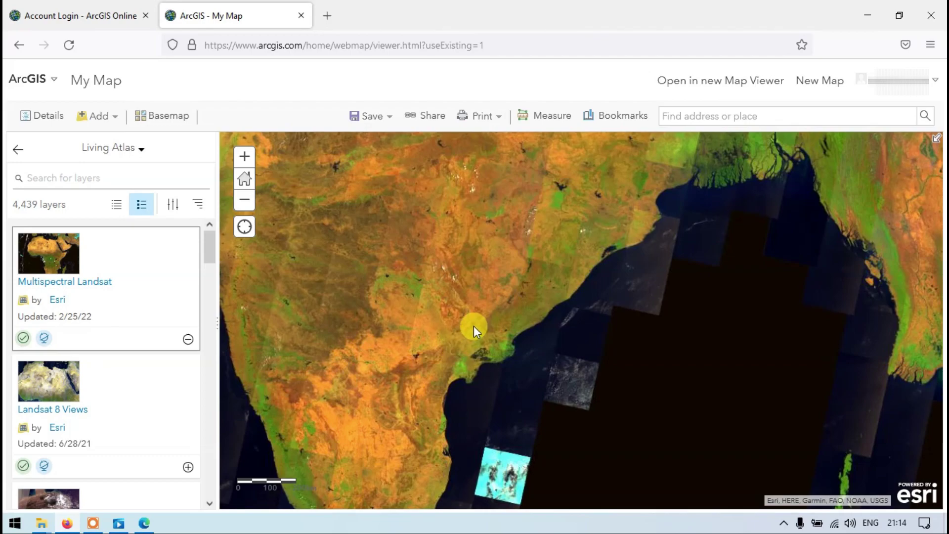
scroll(474, 325, up, 1)
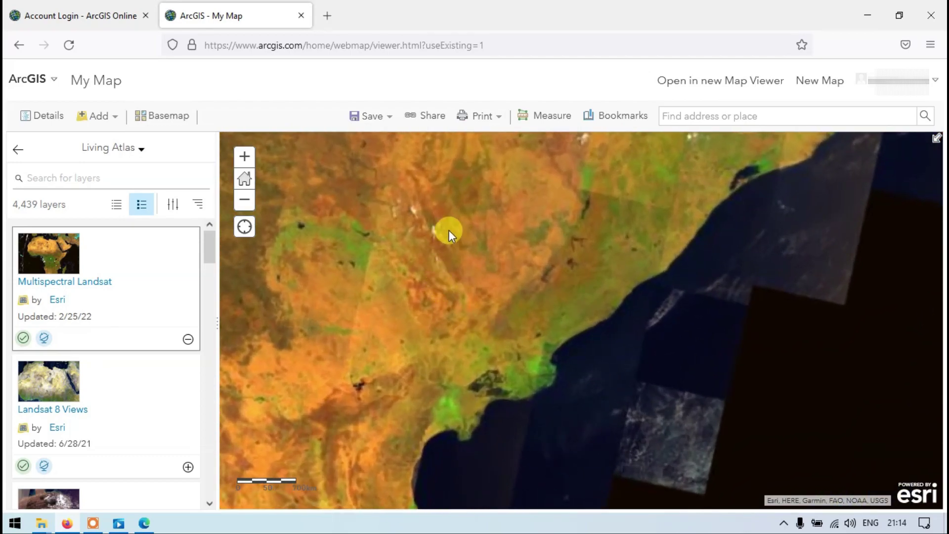
scroll(449, 230, down, 1)
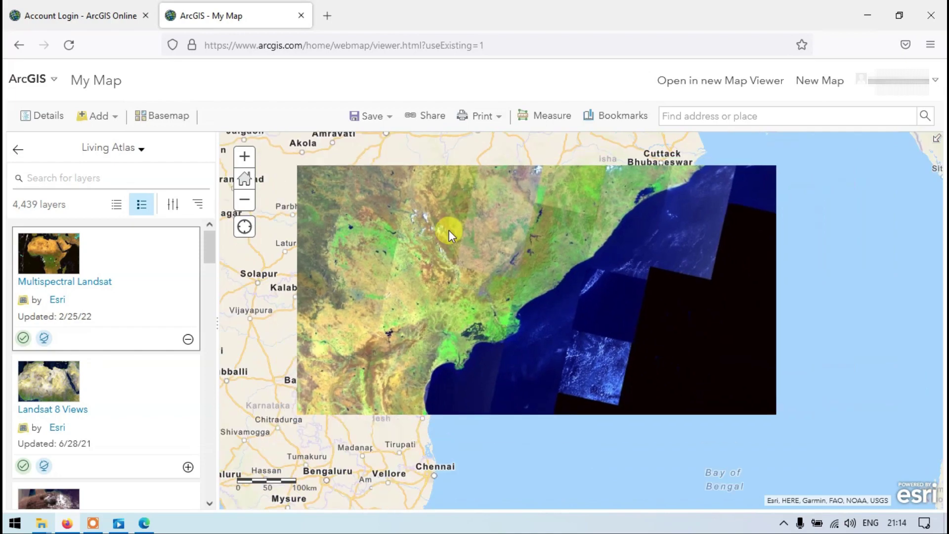
scroll(449, 230, up, 2)
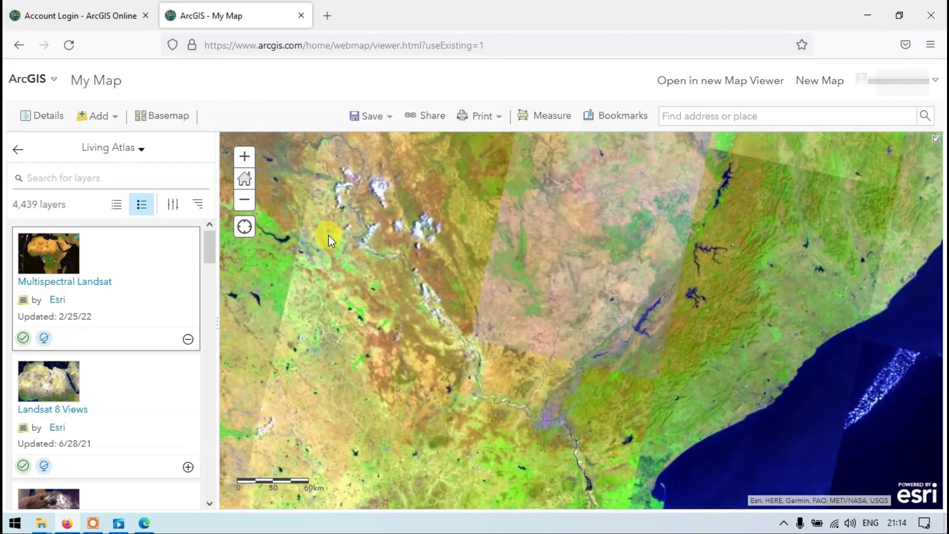
drag(328, 235, 448, 280)
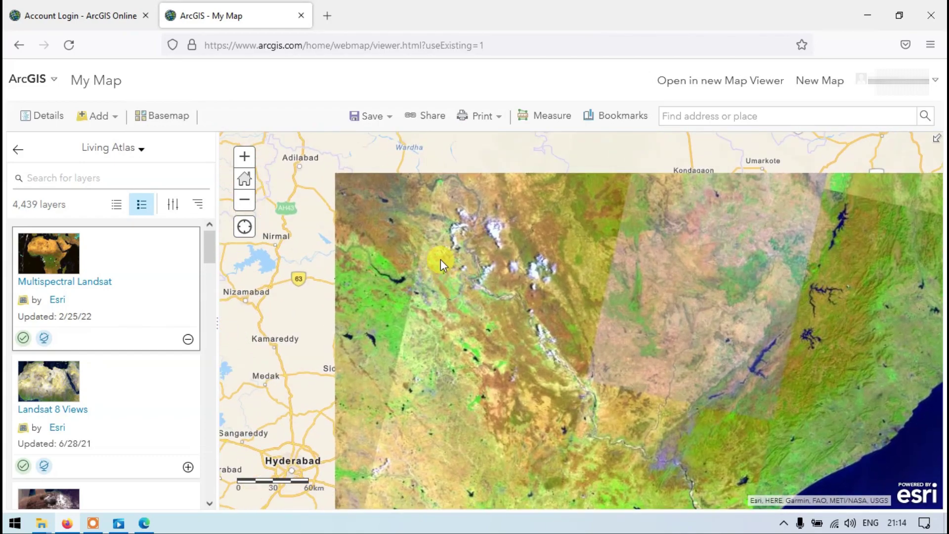
scroll(440, 259, up, 2)
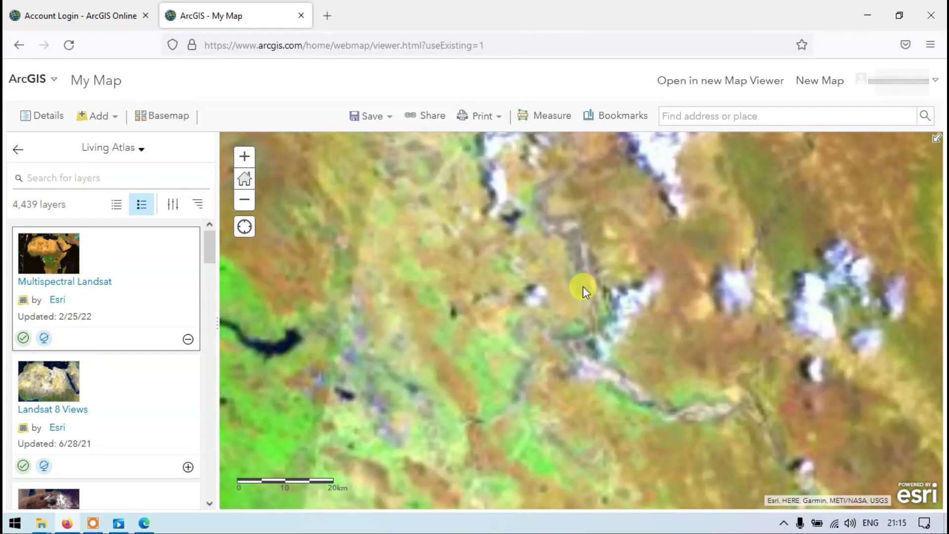
scroll(582, 286, down, 1)
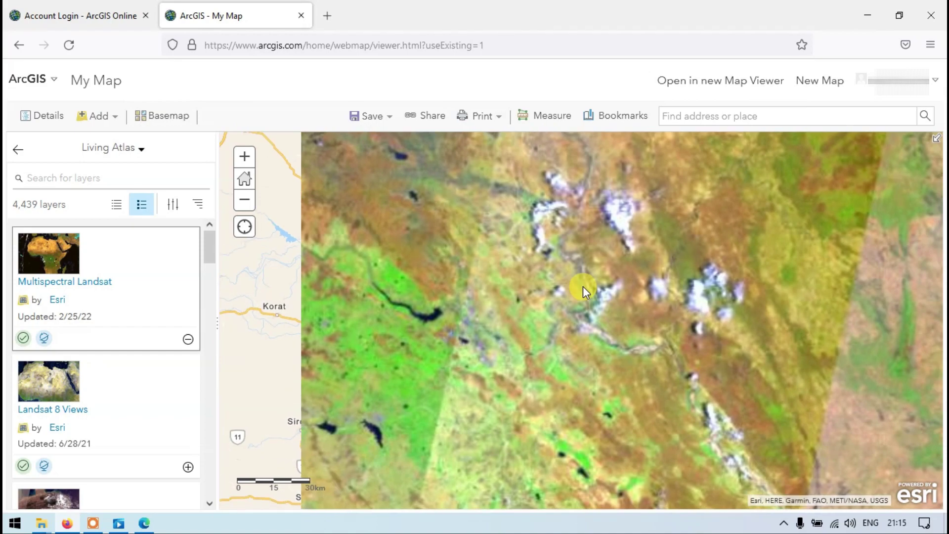
scroll(583, 286, down, 1)
- Pan along the coastline and zoom in and out on the Godavari river imagery
drag(728, 316, 526, 245)
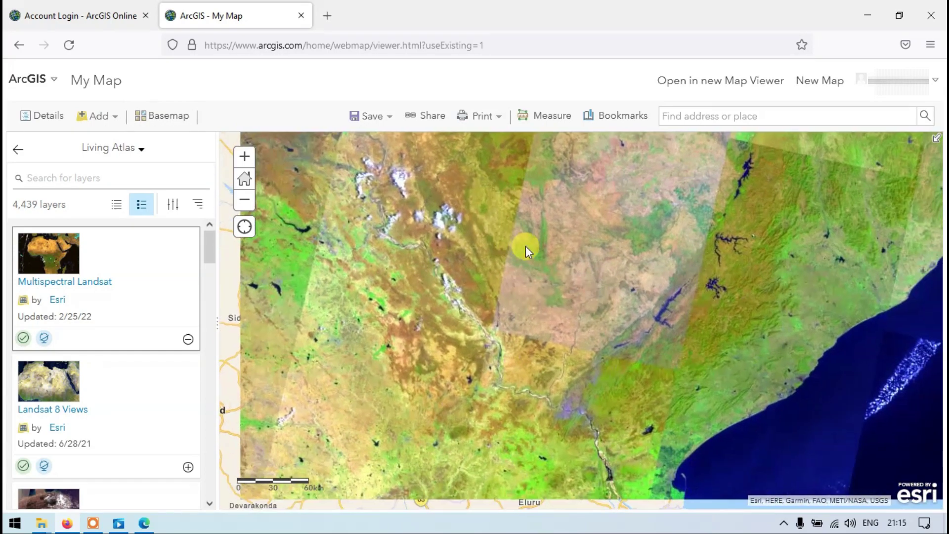
scroll(526, 245, down, 1)
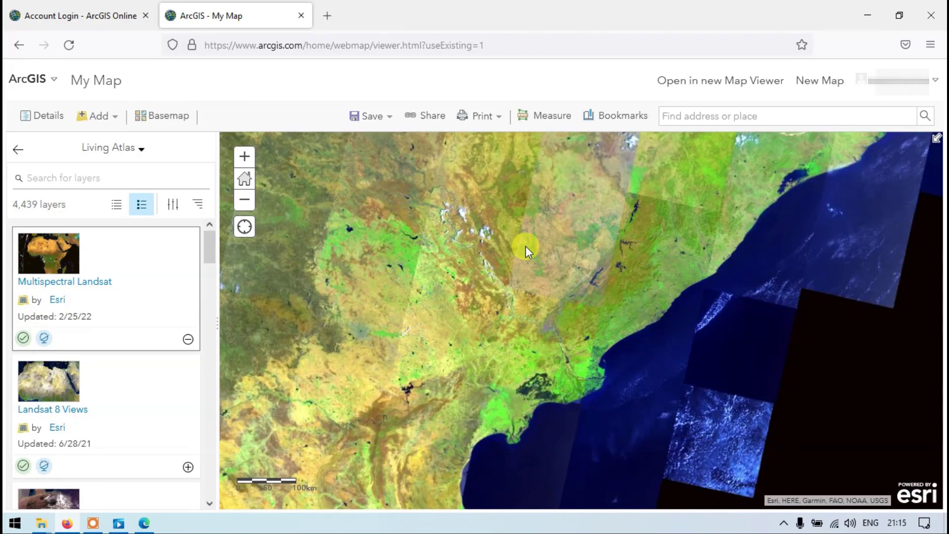
scroll(526, 245, up, 3)
scroll(482, 271, up, 1)
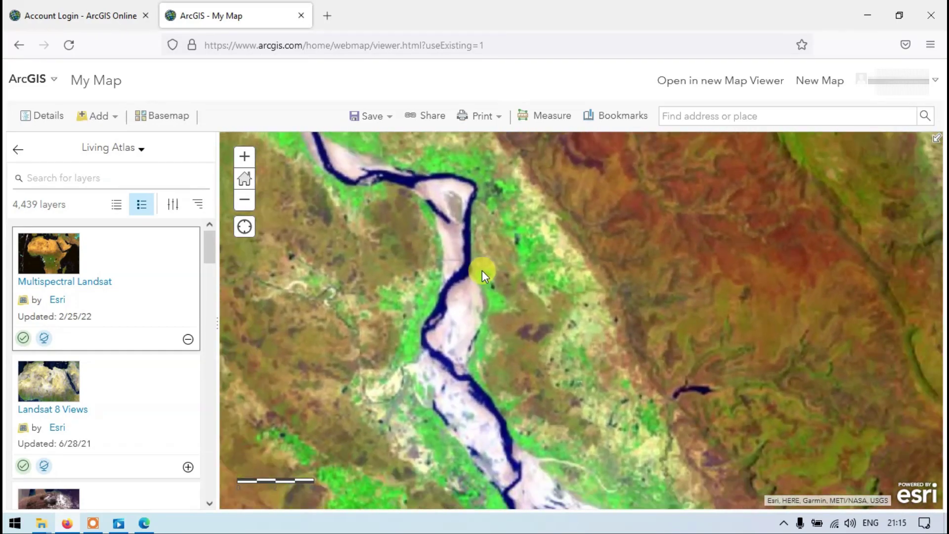
scroll(482, 271, down, 1)
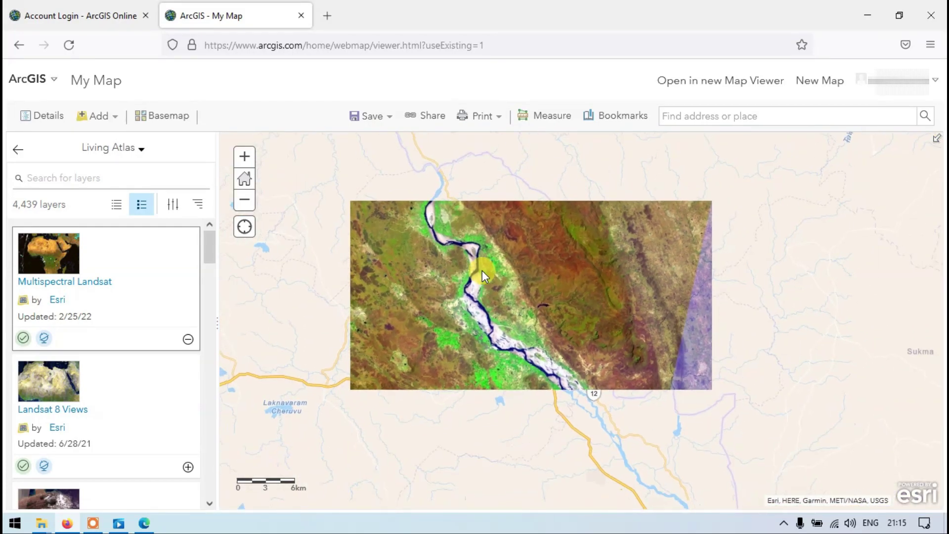
scroll(482, 271, up, 1)
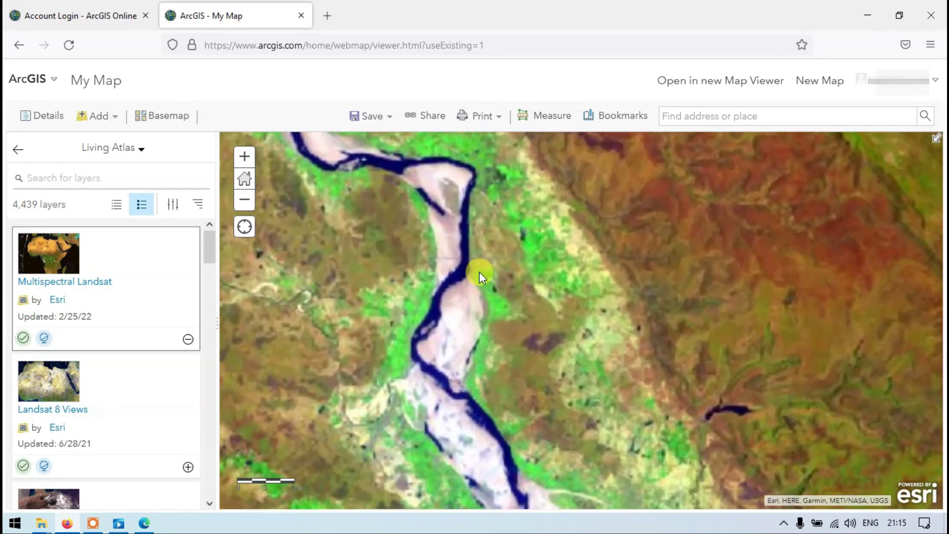
scroll(440, 282, up, 1)
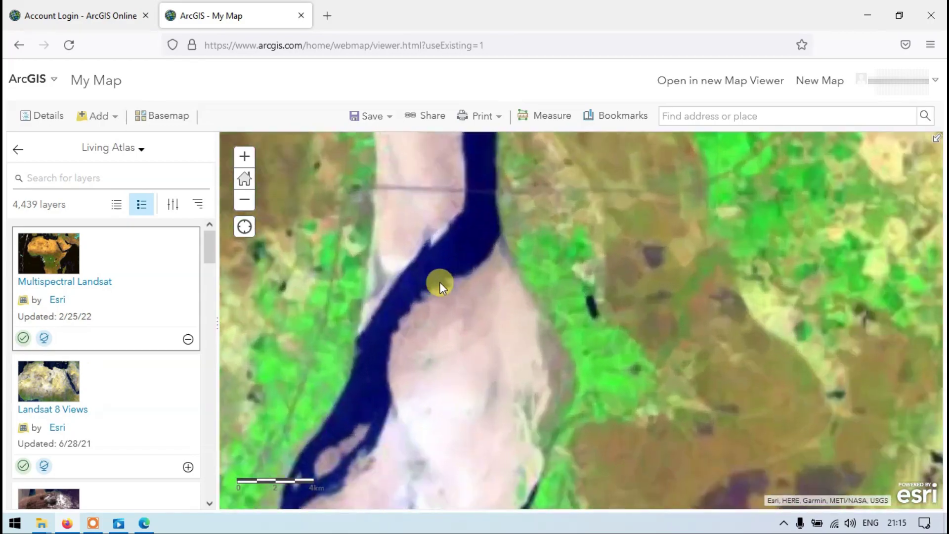
scroll(440, 282, down, 1)
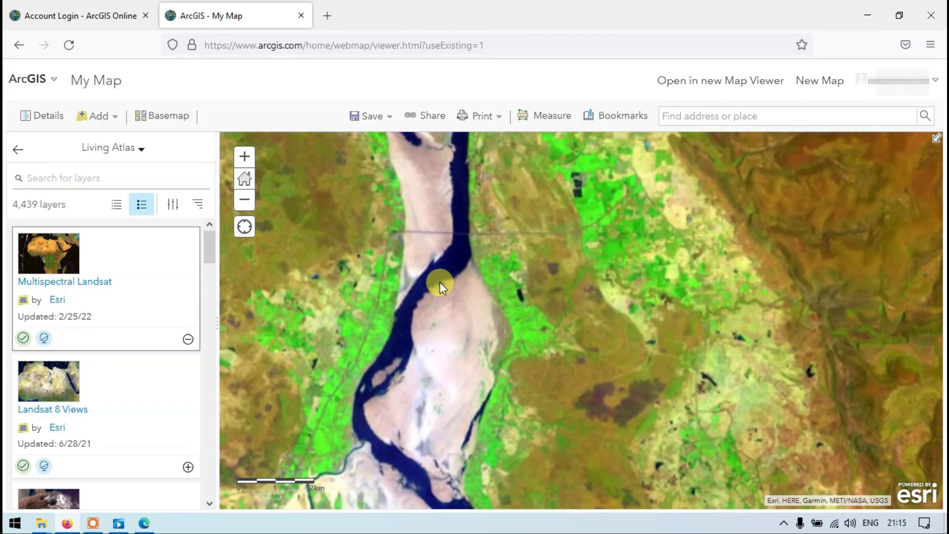
scroll(512, 263, up, 1)
scroll(511, 263, down, 1)
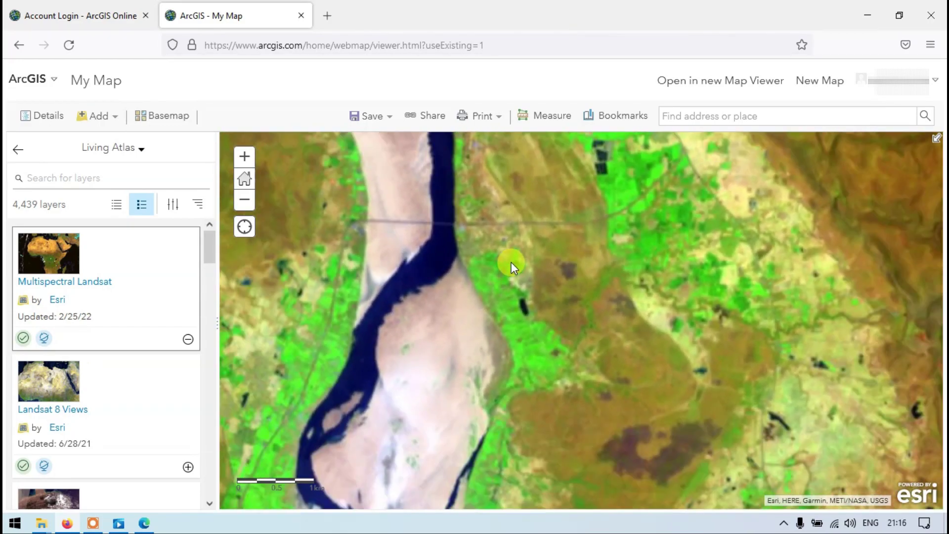
scroll(511, 262, down, 1)
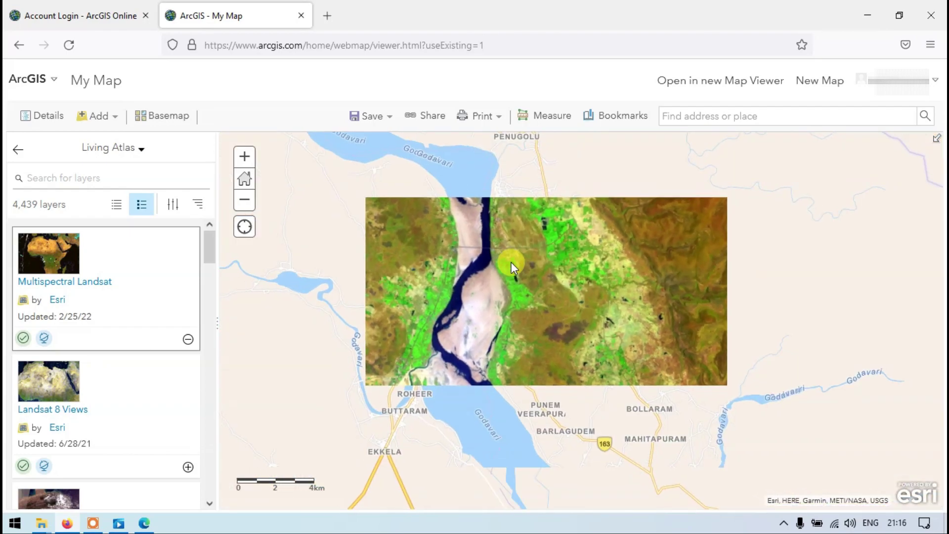
scroll(501, 282, up, 1)
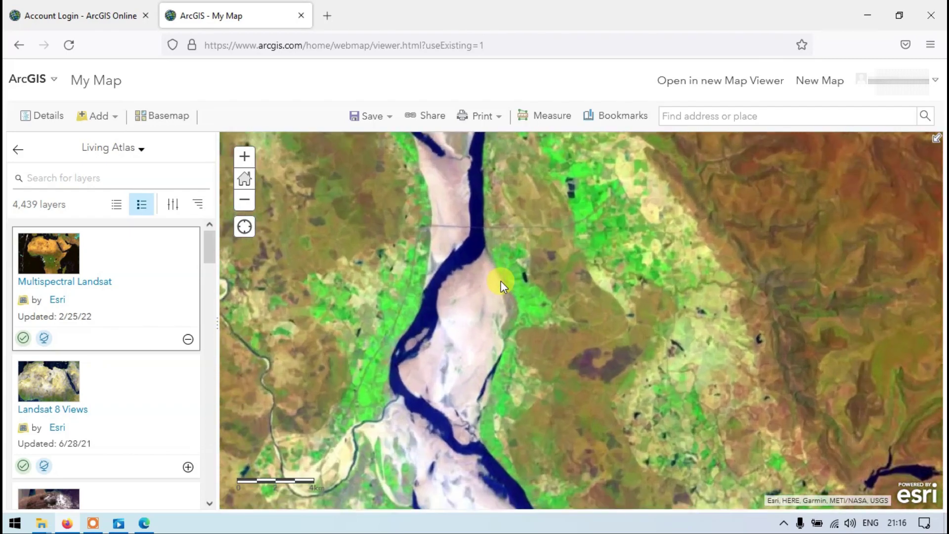
scroll(501, 282, down, 1)
scroll(501, 281, down, 1)
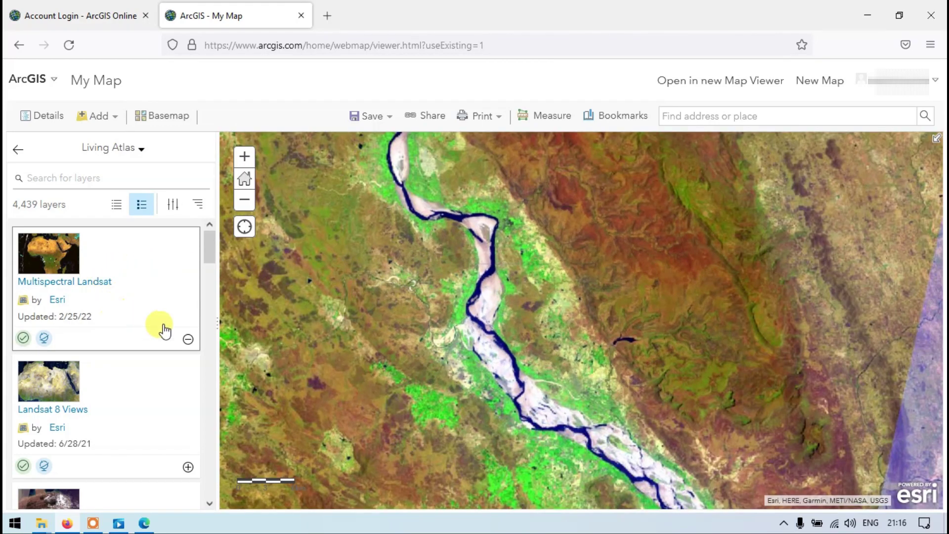
- Remove the Multispectral Landsat layer and add Landsat 8 Views instead
click(188, 340)
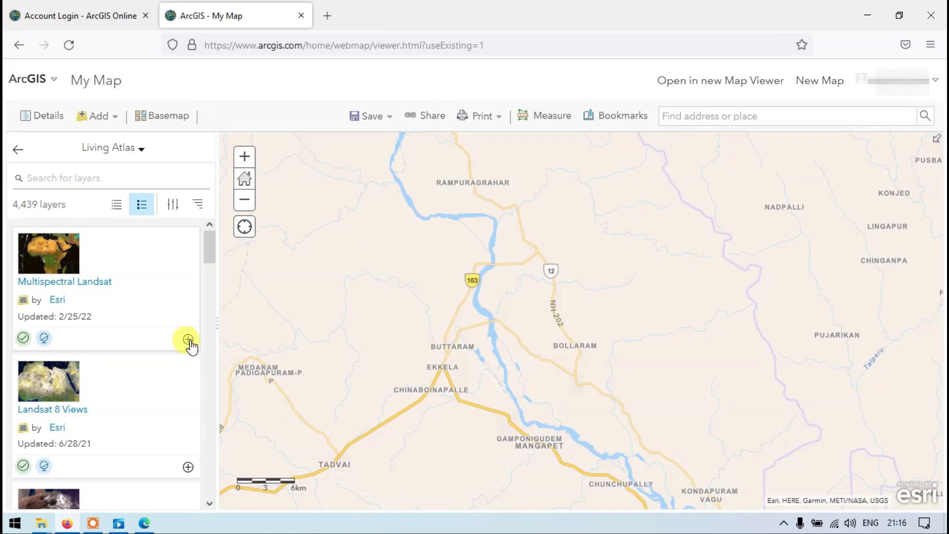
scroll(177, 399, down, 2)
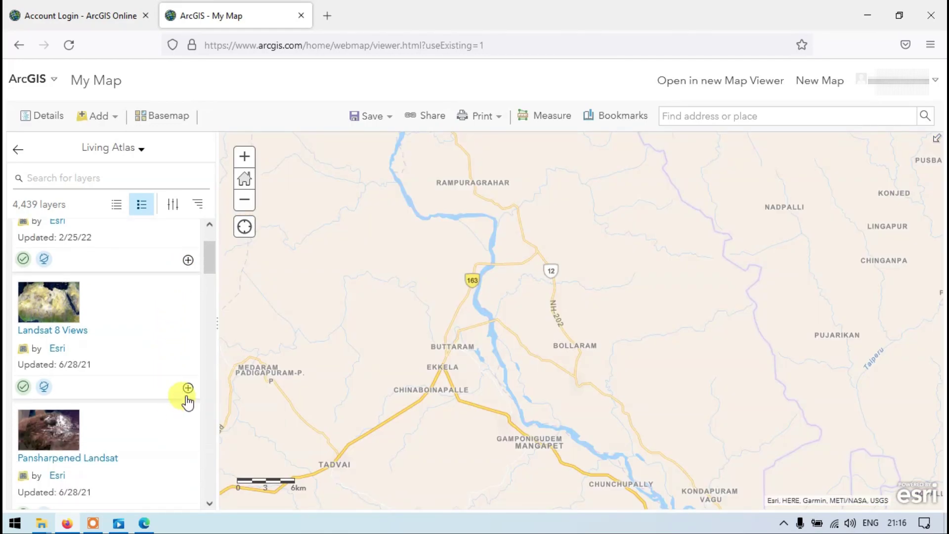
click(189, 388)
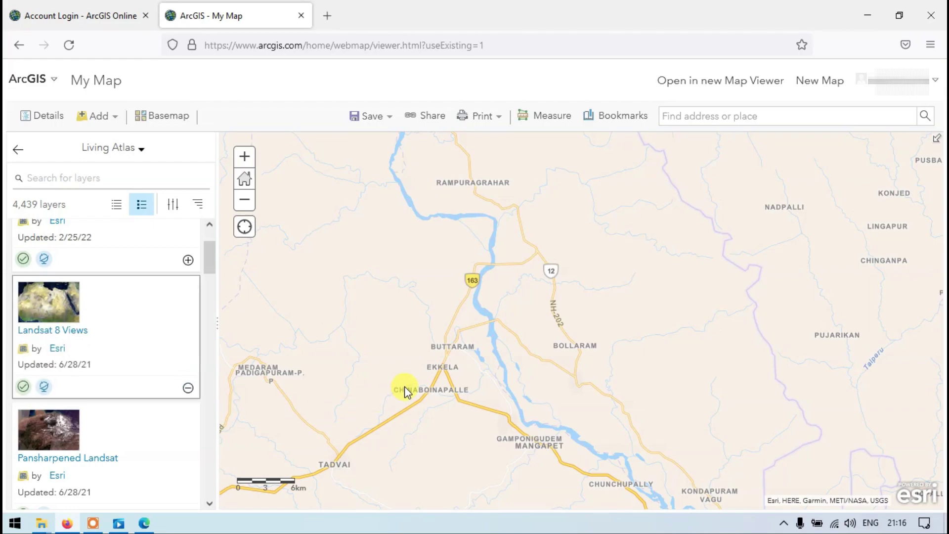
scroll(443, 363, down, 1)
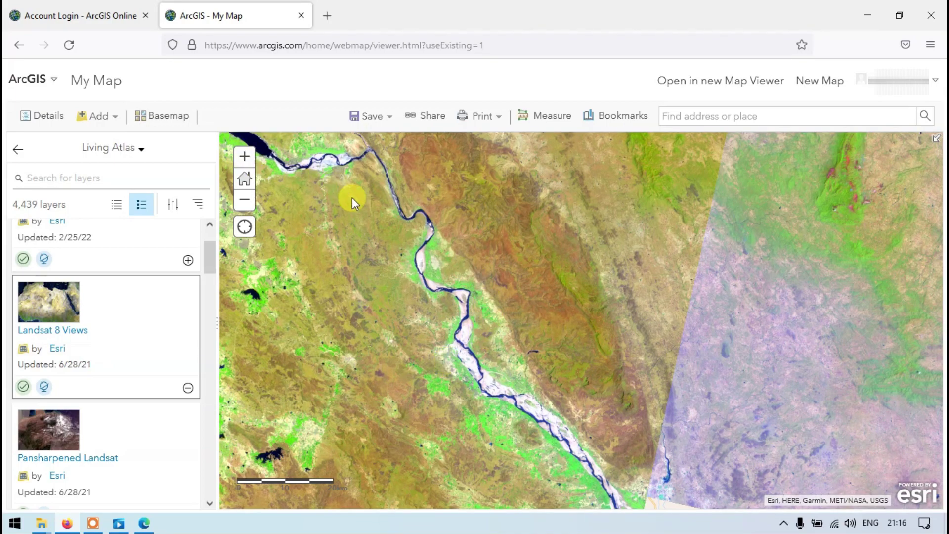
- Pan and zoom the map to inspect Landsat 8 coverage around the reservoir and island
drag(352, 197, 449, 275)
scroll(388, 216, up, 1)
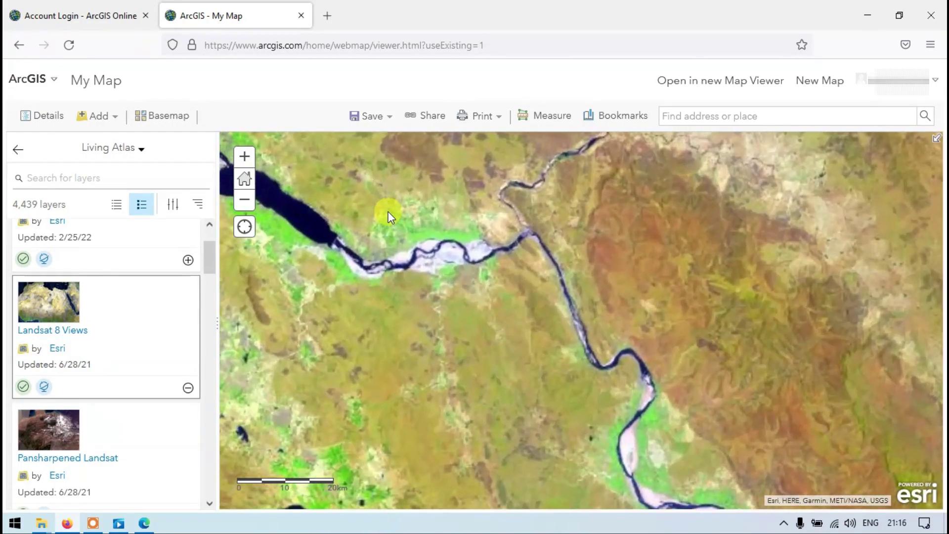
drag(354, 197, 462, 267)
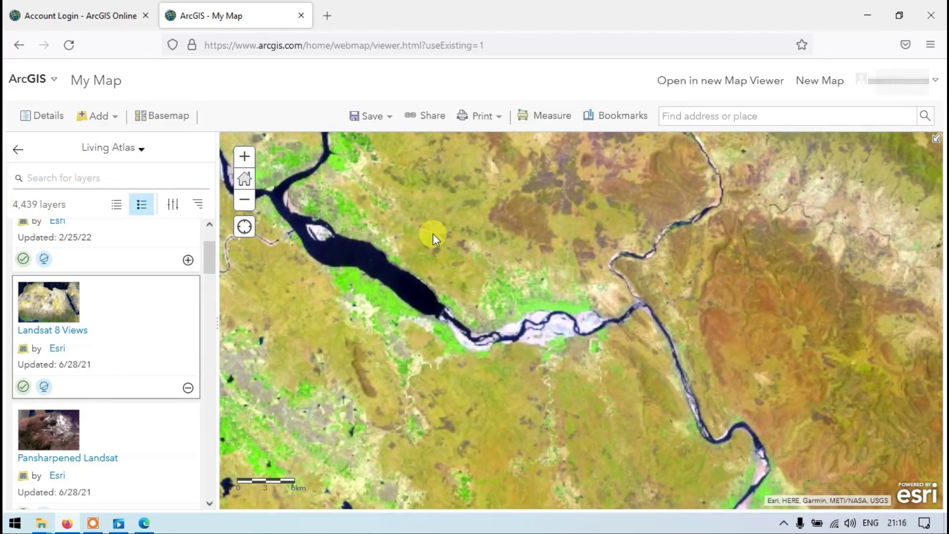
drag(396, 215, 490, 230)
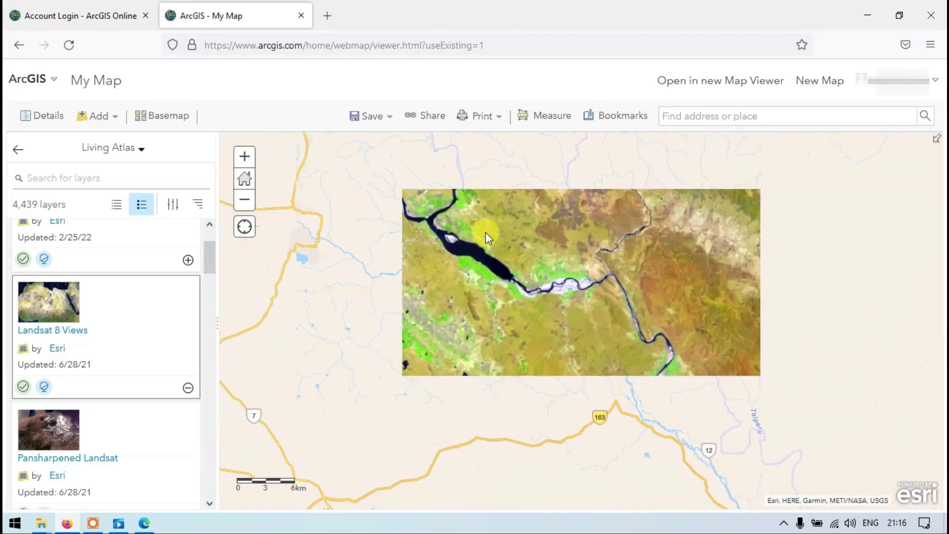
scroll(486, 232, up, 1)
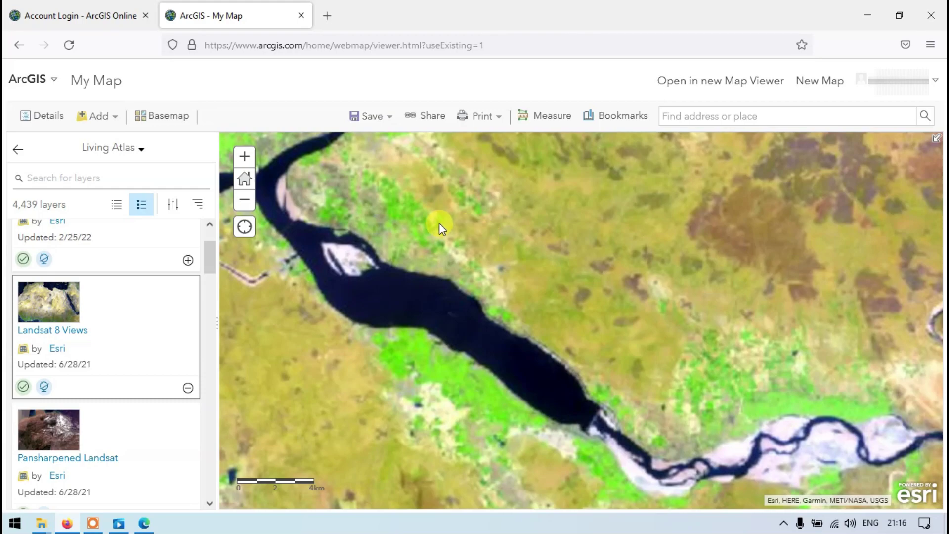
drag(439, 224, 540, 282)
scroll(540, 281, up, 1)
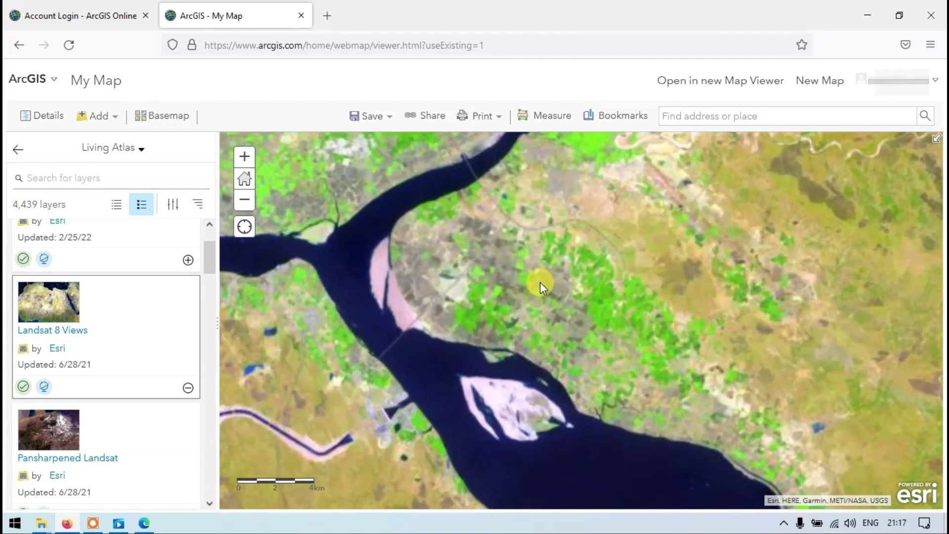
scroll(540, 282, down, 1)
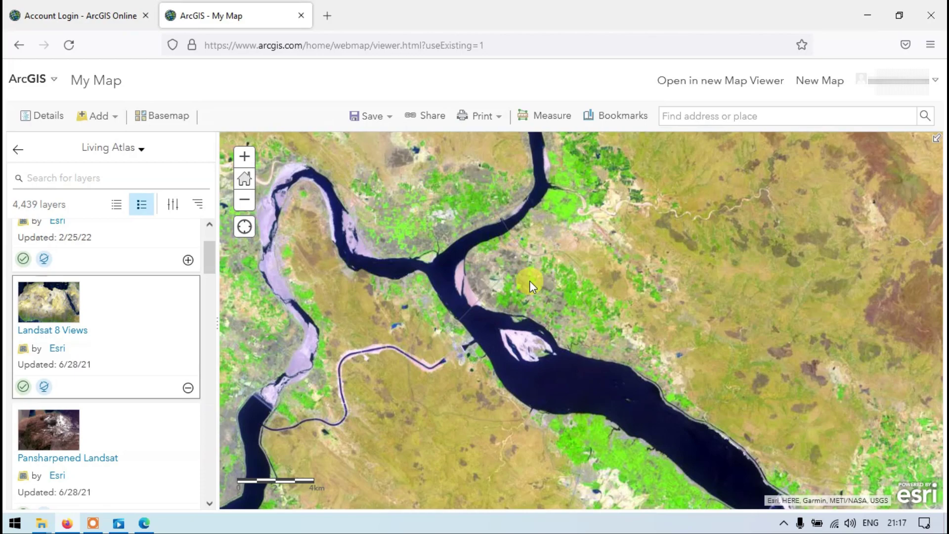
- Choose Add Layer from File from the map's Add menu
click(115, 119)
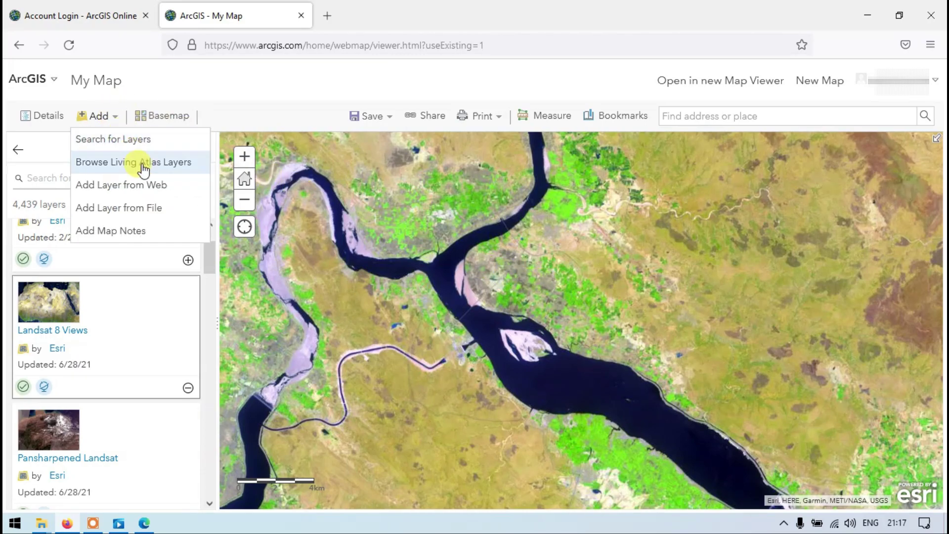
click(147, 213)
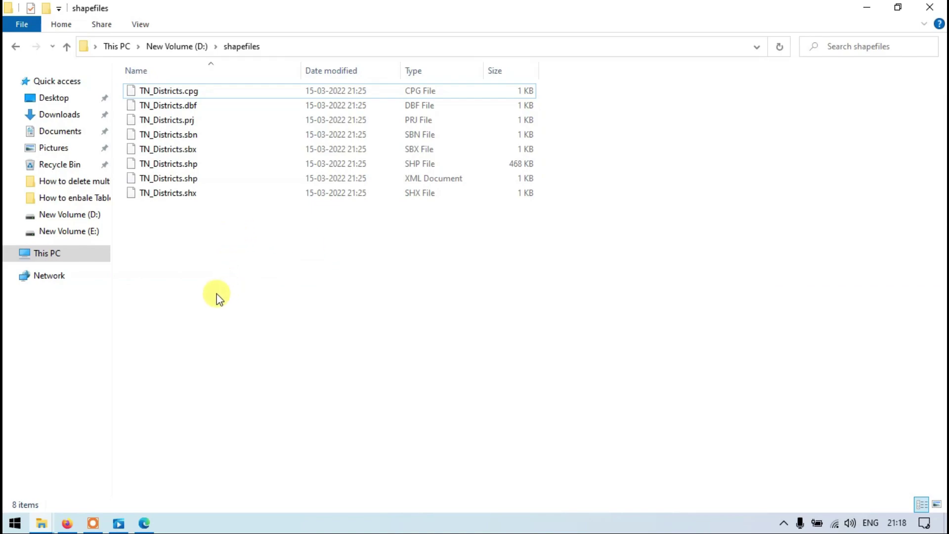
- Select all eight TN_Districts files and zip them into a TN_Districts archive
drag(189, 251, 366, 83)
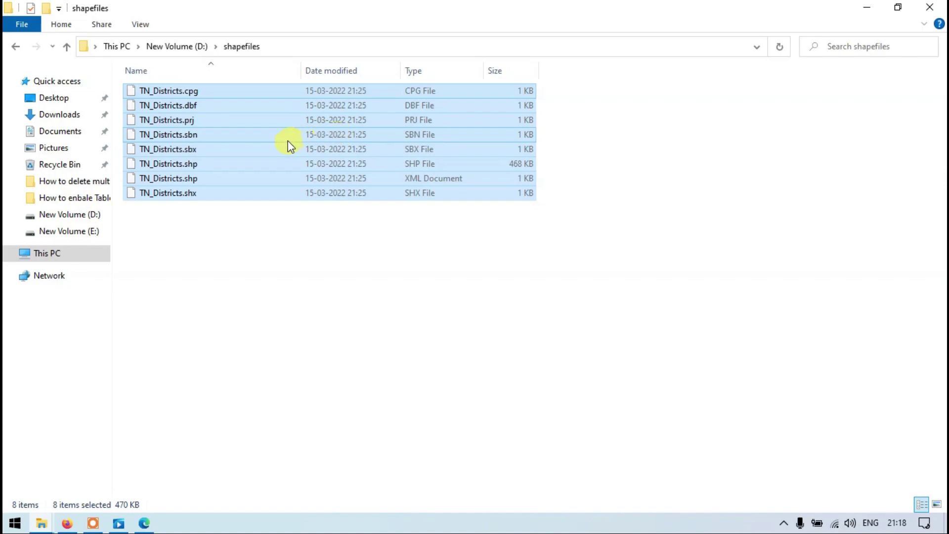
right_click(253, 134)
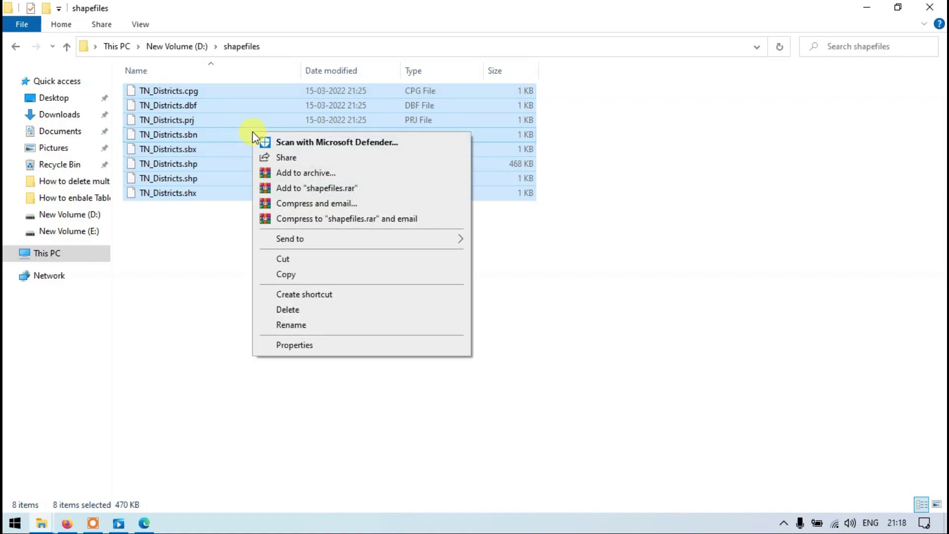
click(179, 248)
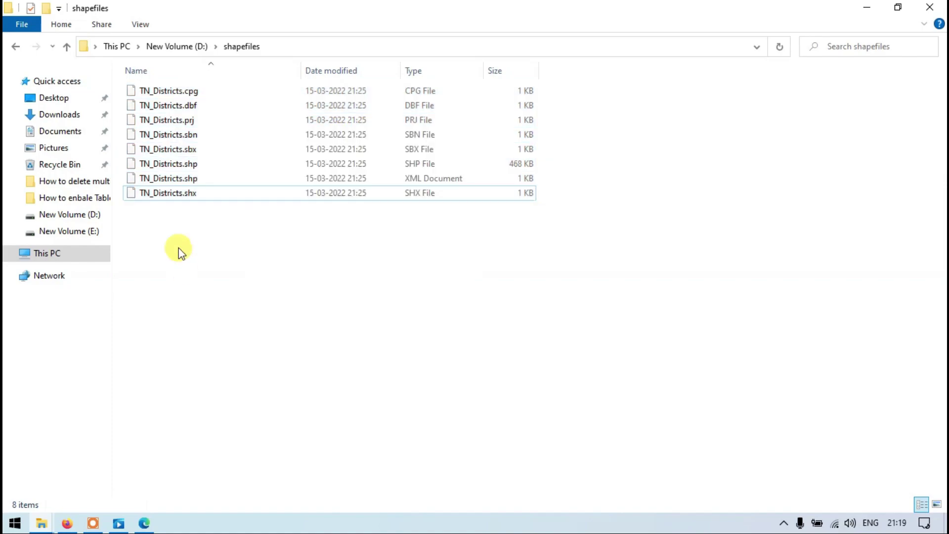
drag(182, 273, 339, 89)
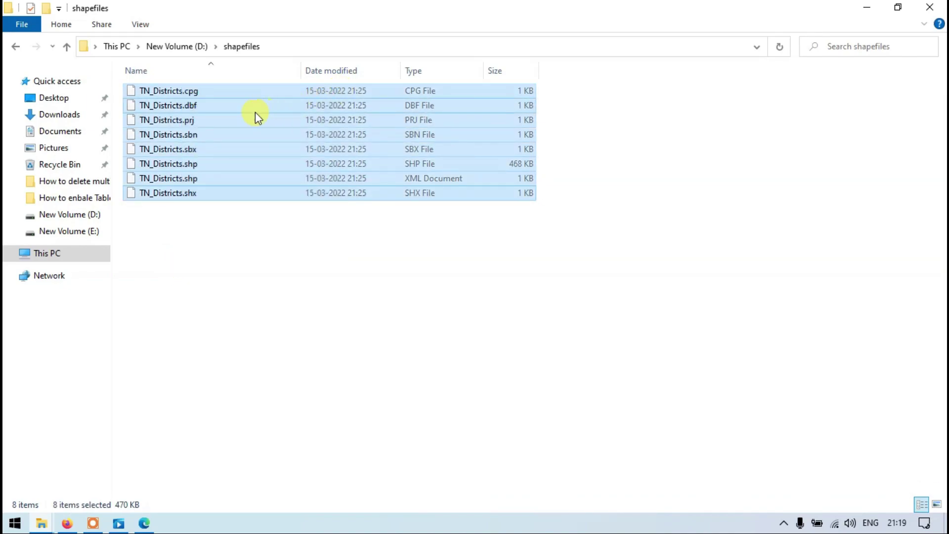
right_click(177, 127)
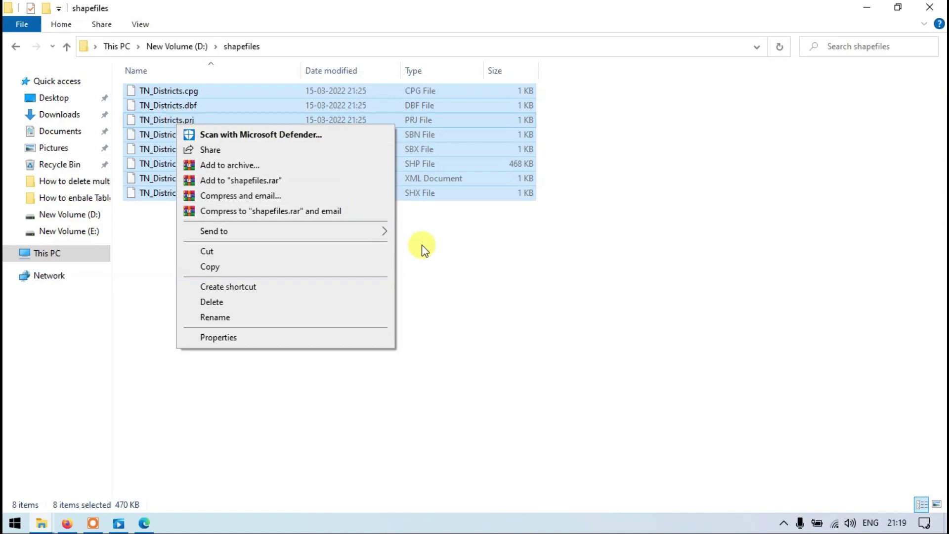
mouse_move(375, 234)
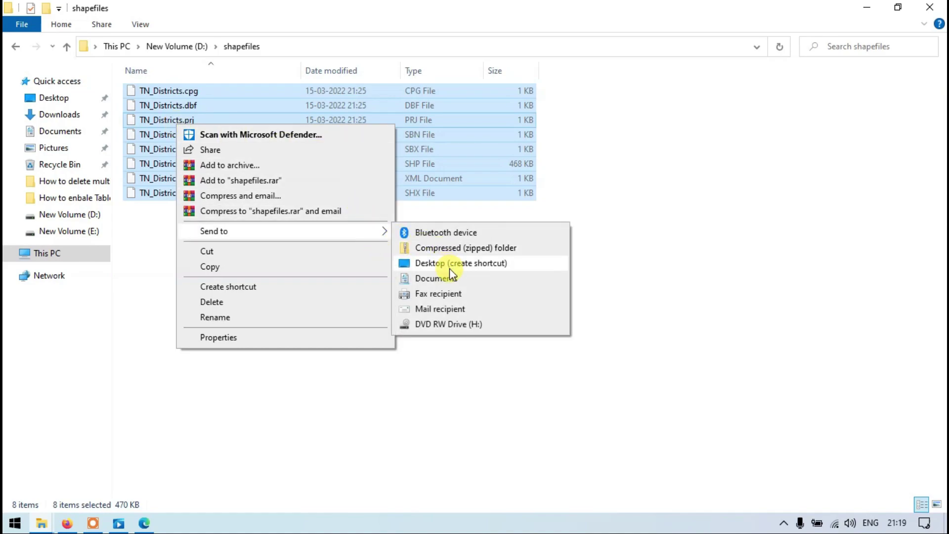
click(464, 247)
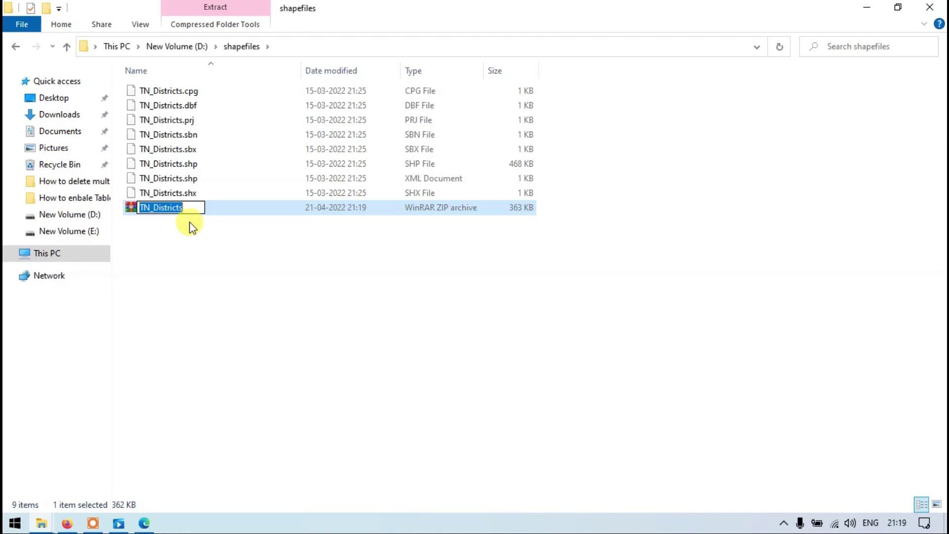
click(192, 227)
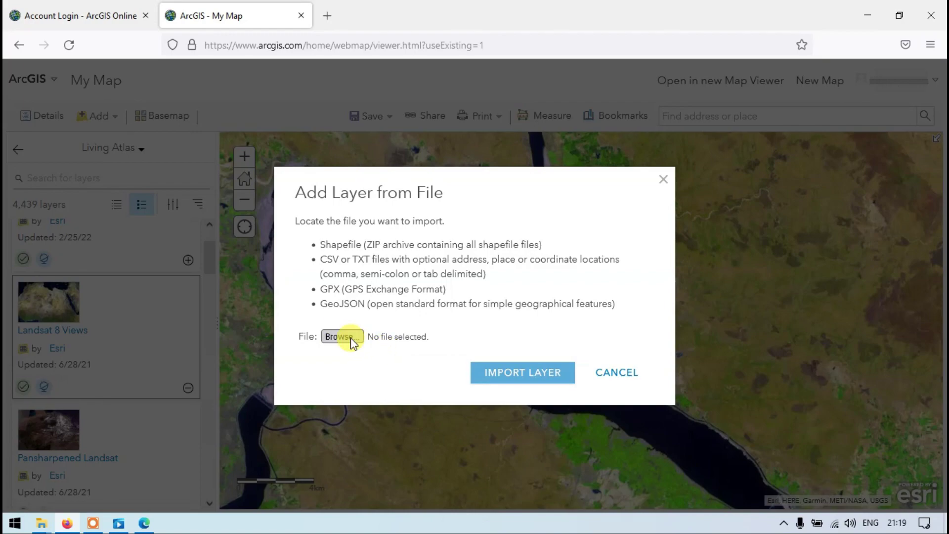
- Upload TN_Districts.zip and import it as a layer in My Map
click(351, 337)
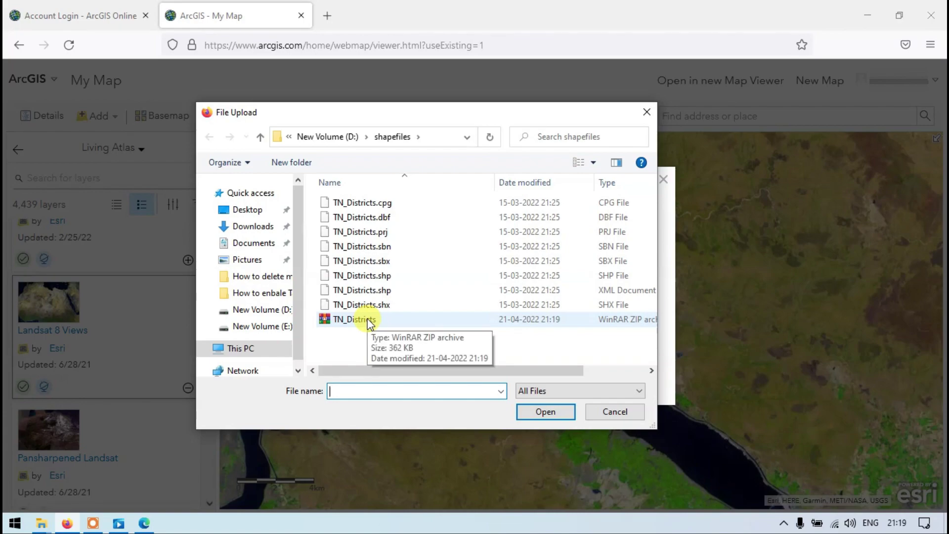
click(369, 320)
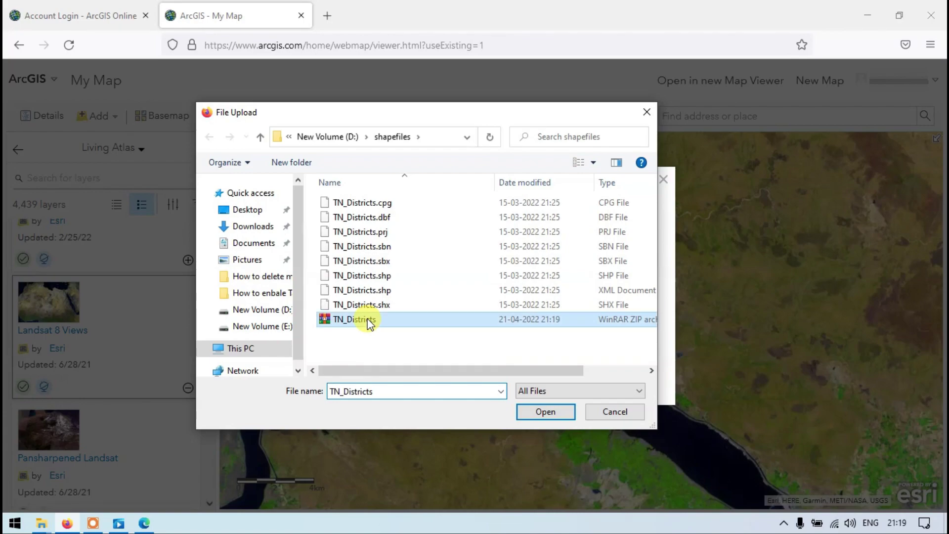
click(544, 411)
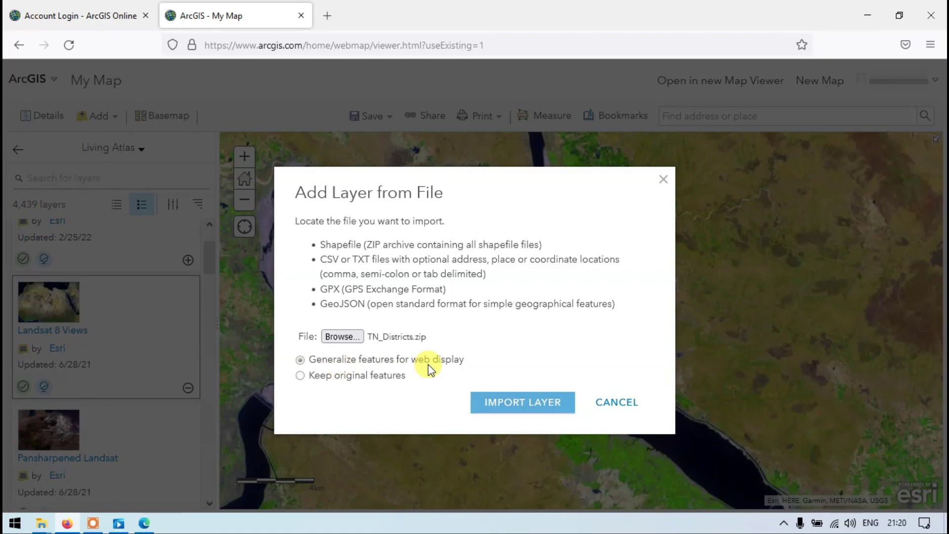
click(518, 406)
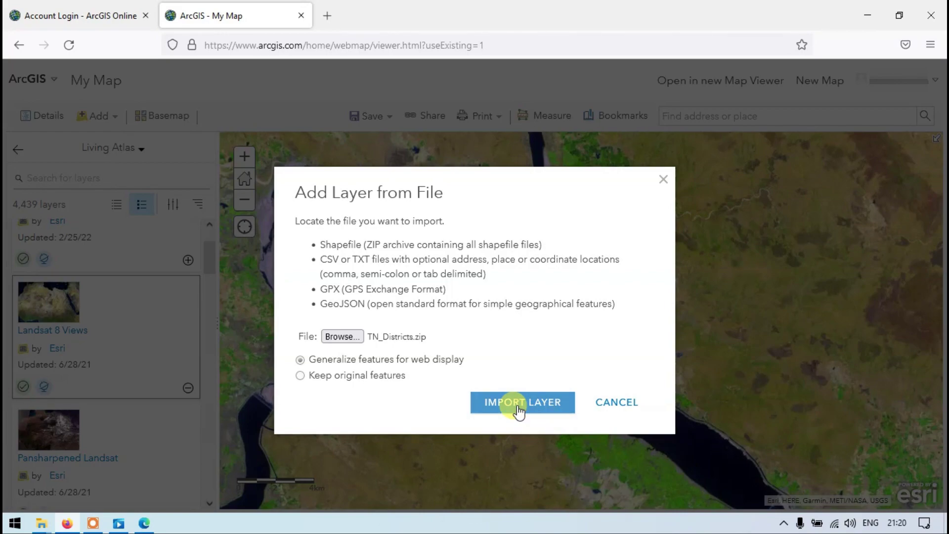
click(522, 406)
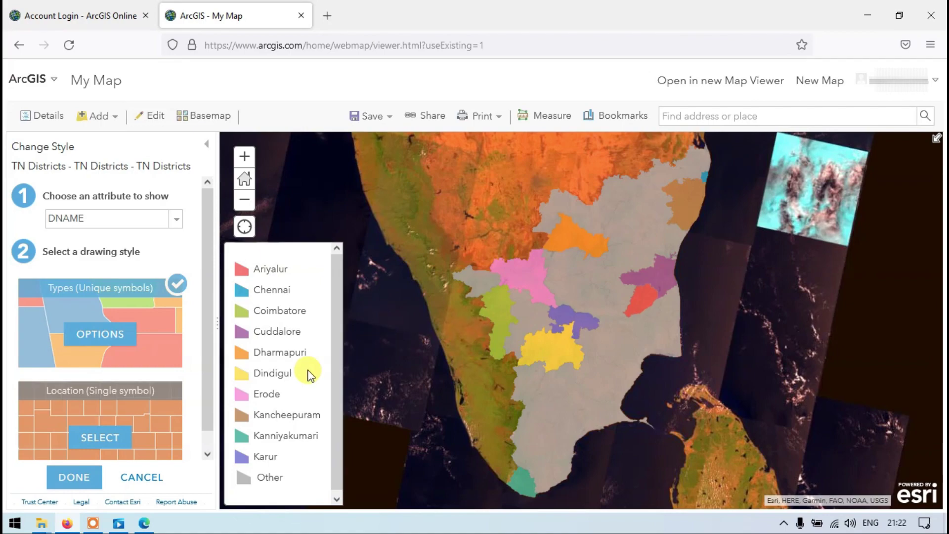
- Cancel the per-district style so TN Districts keeps its single orange fill
click(142, 477)
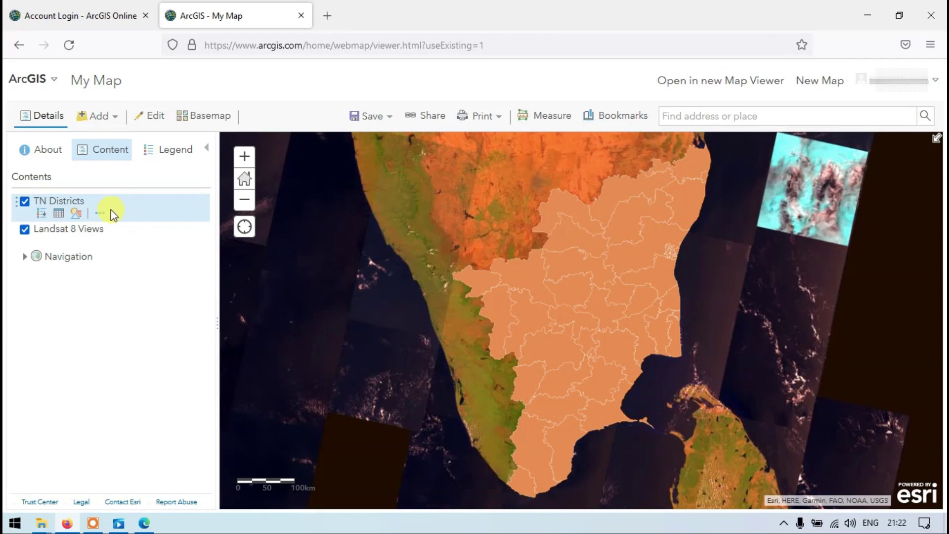
- Toggle the TN Districts layer off and back on in Contents
mouse_move(99, 239)
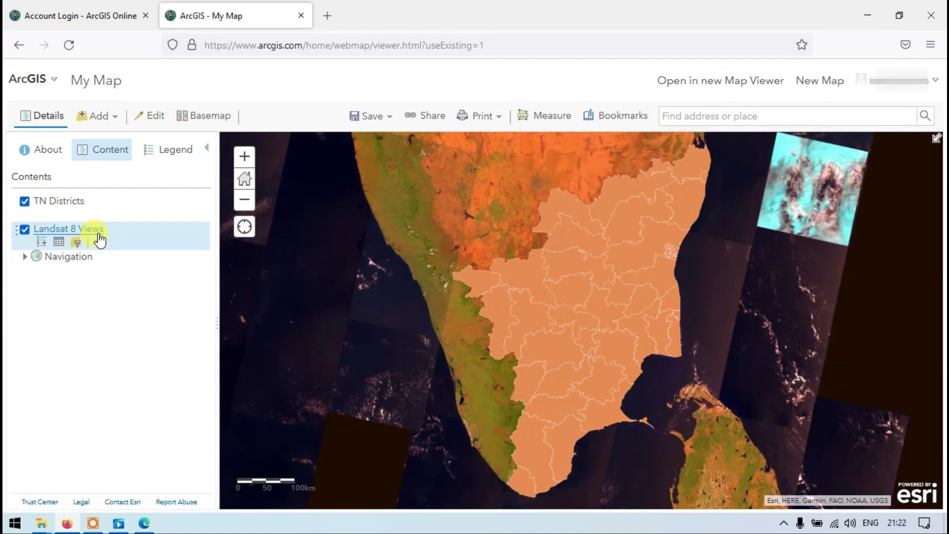
mouse_move(70, 210)
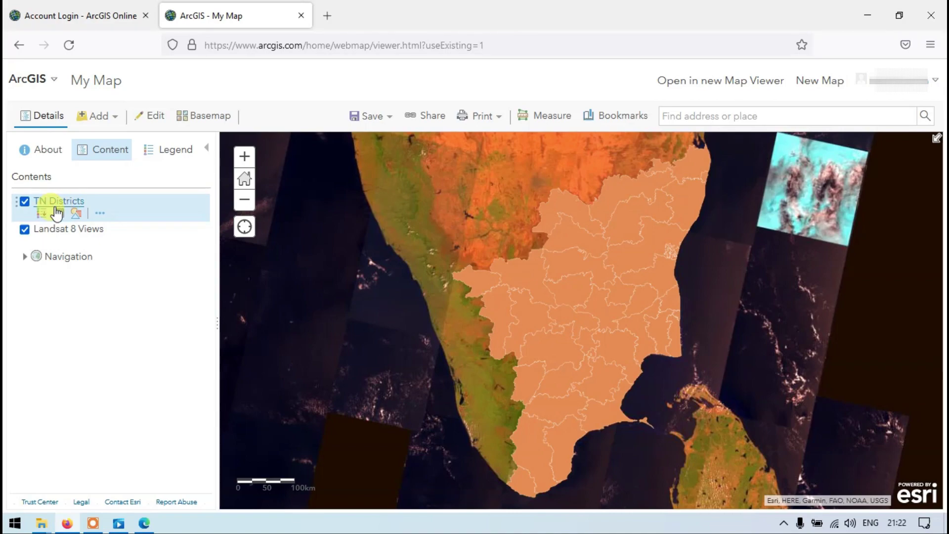
click(25, 202)
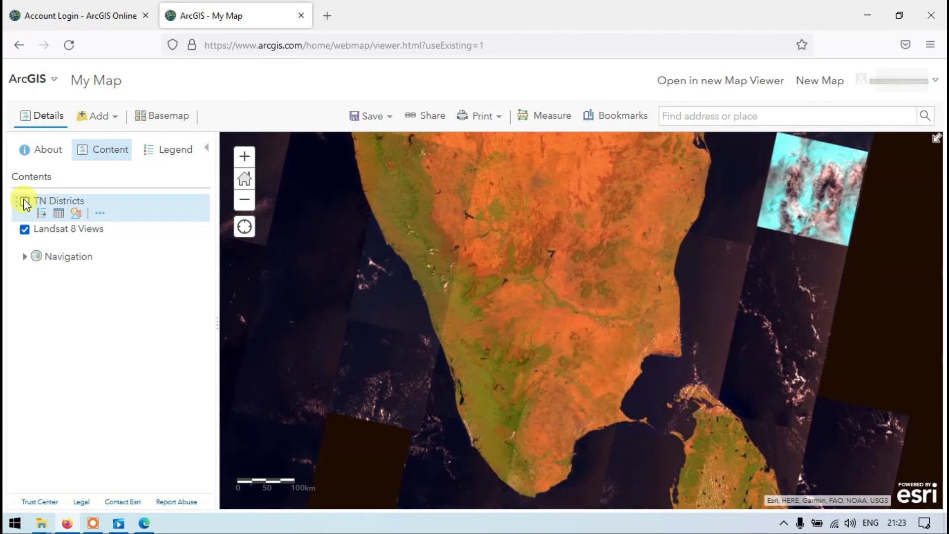
click(25, 201)
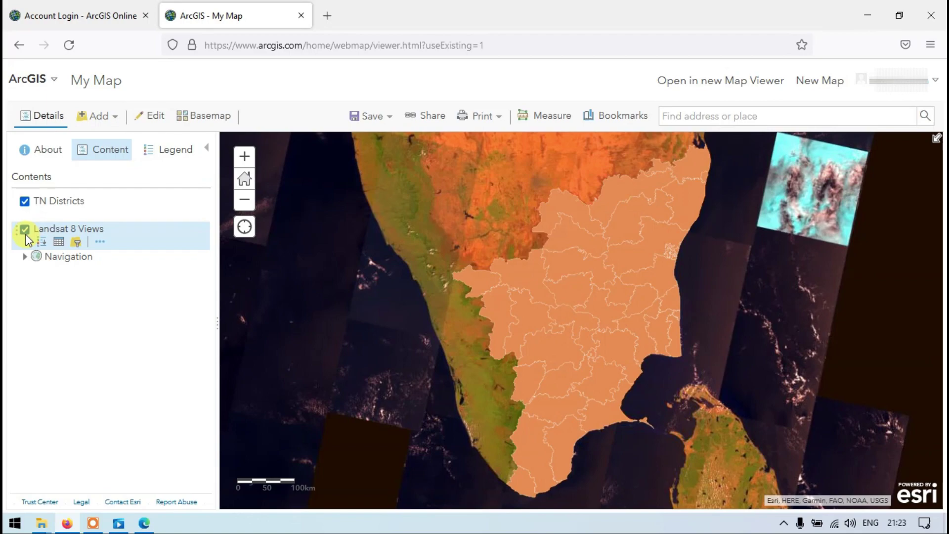
- Switch off the Landsat 8 Views imagery so the street basemap shows beneath TN Districts
click(25, 229)
click(24, 229)
click(25, 230)
click(24, 229)
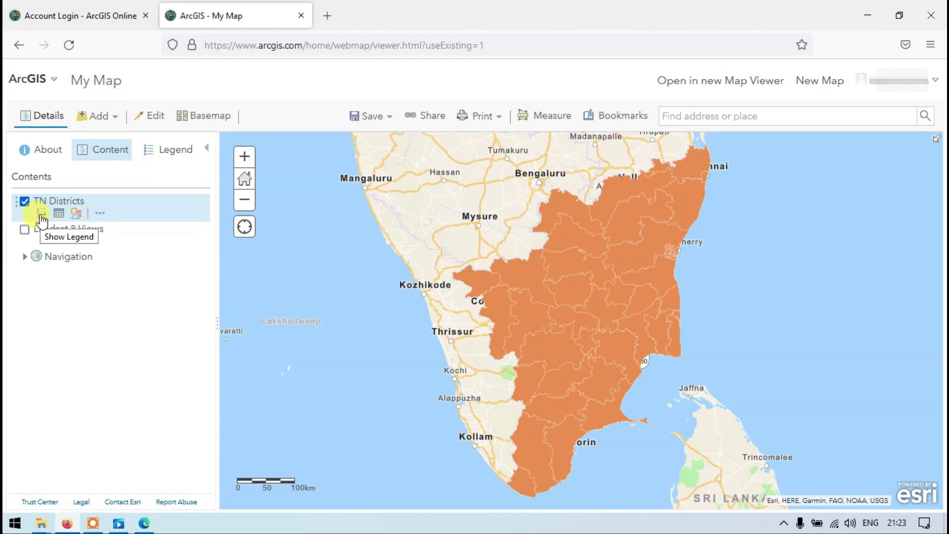
- Open the TN Districts attribute table beneath the map and browse its rows
click(41, 214)
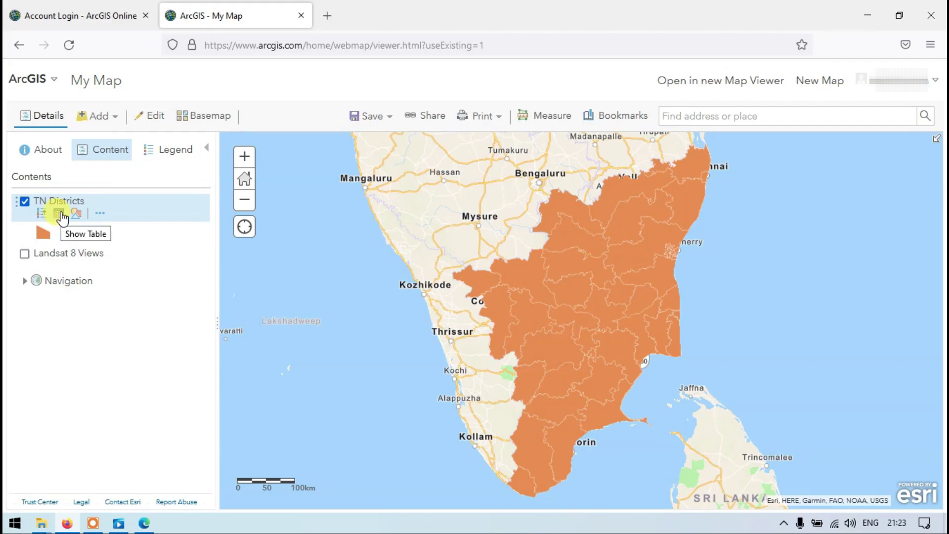
click(59, 214)
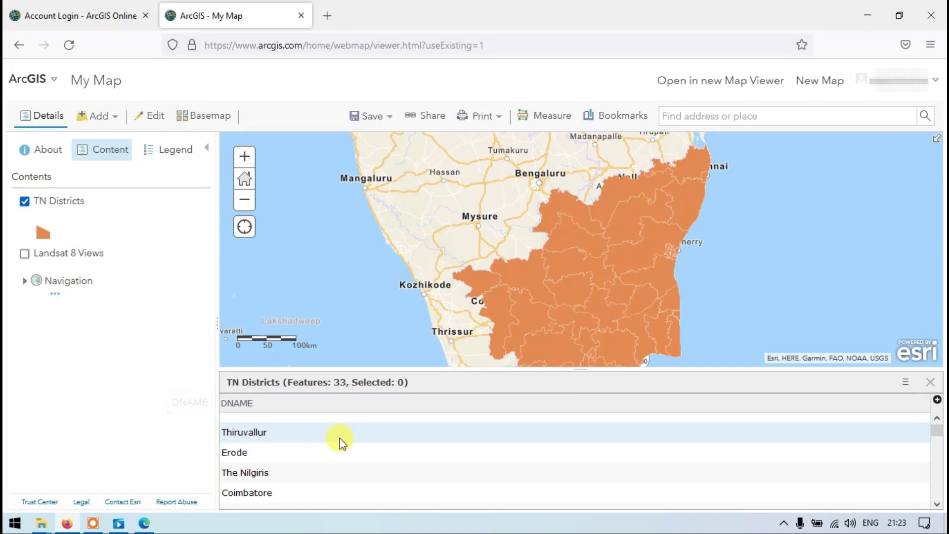
scroll(339, 438, down, 1)
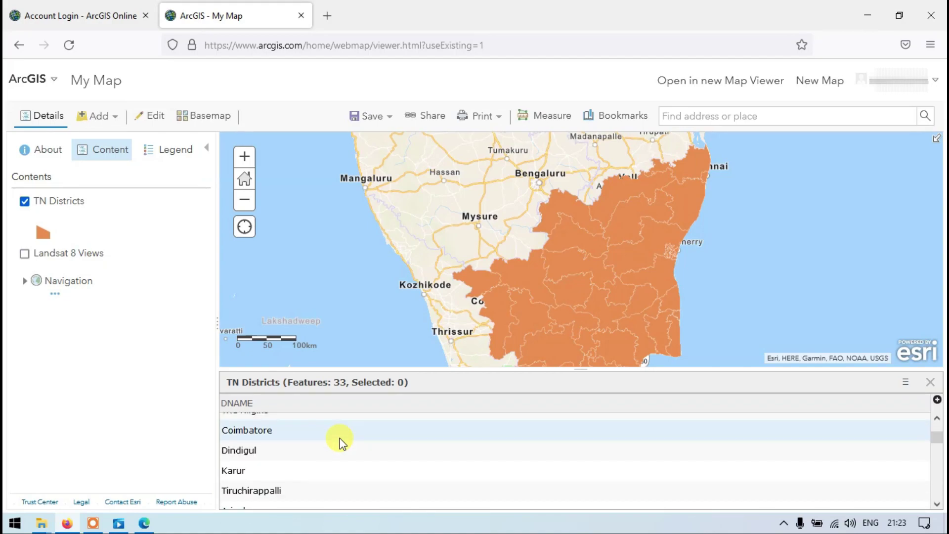
scroll(339, 438, up, 1)
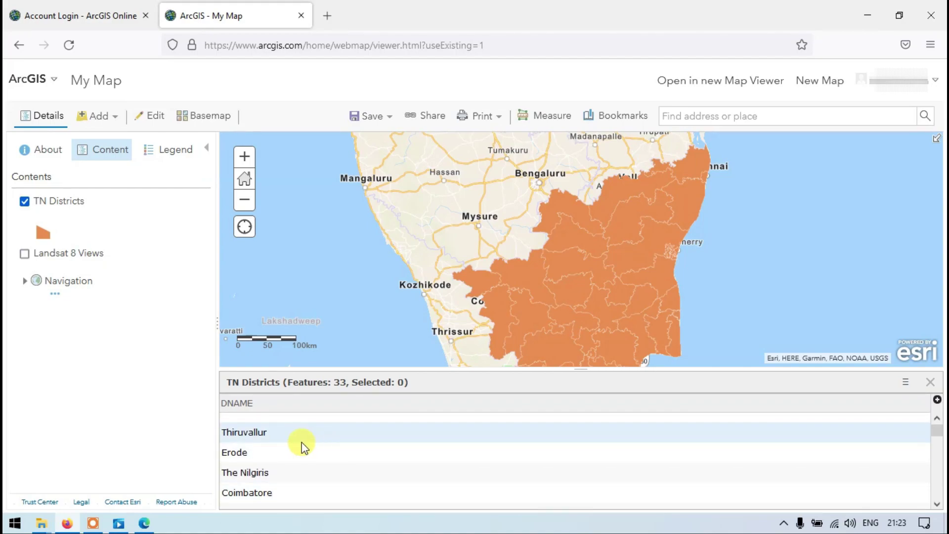
scroll(303, 446, down, 1)
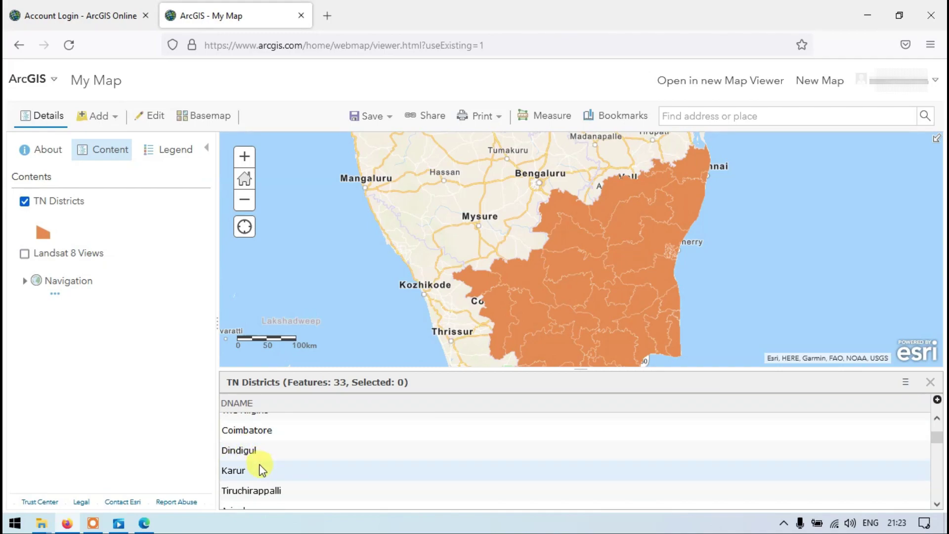
- Select the Coimbatore district row in the attribute table
click(270, 492)
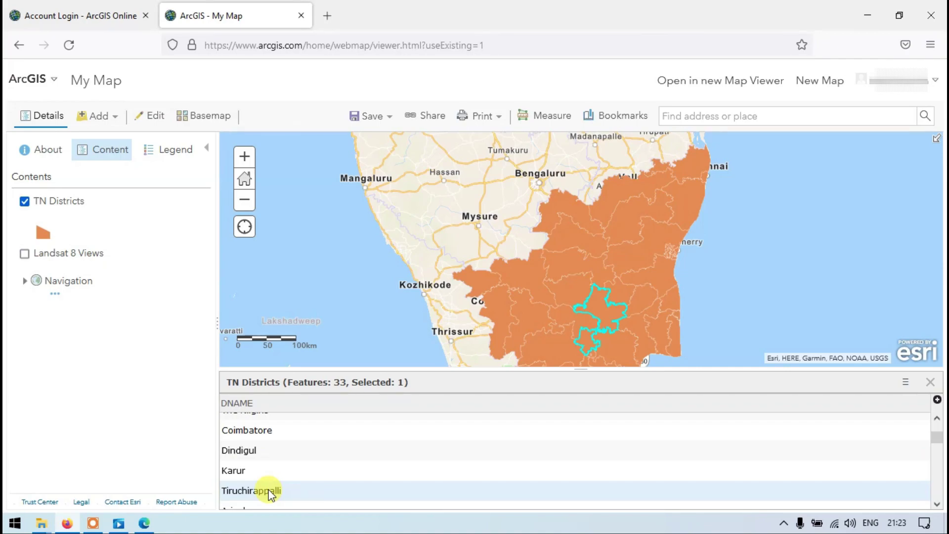
click(253, 431)
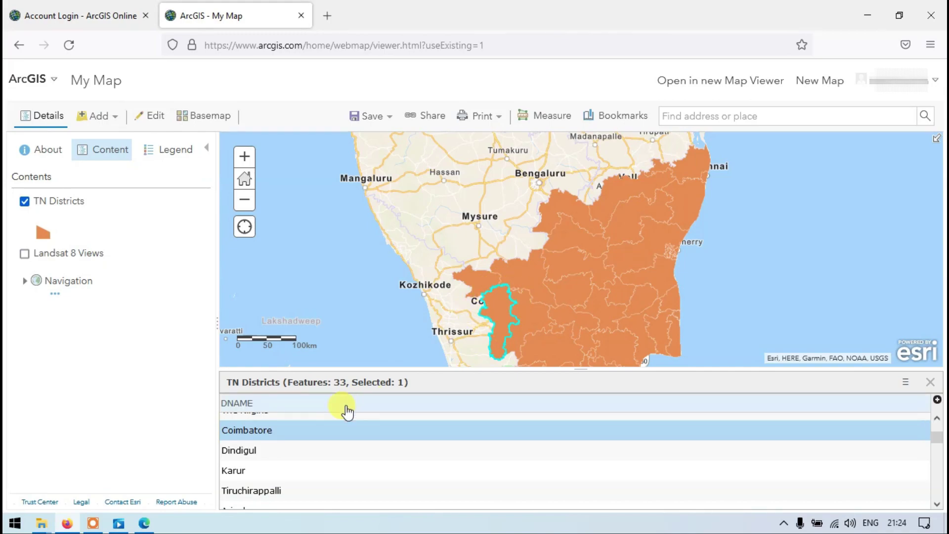
scroll(304, 435, up, 3)
scroll(286, 476, down, 3)
mouse_move(84, 209)
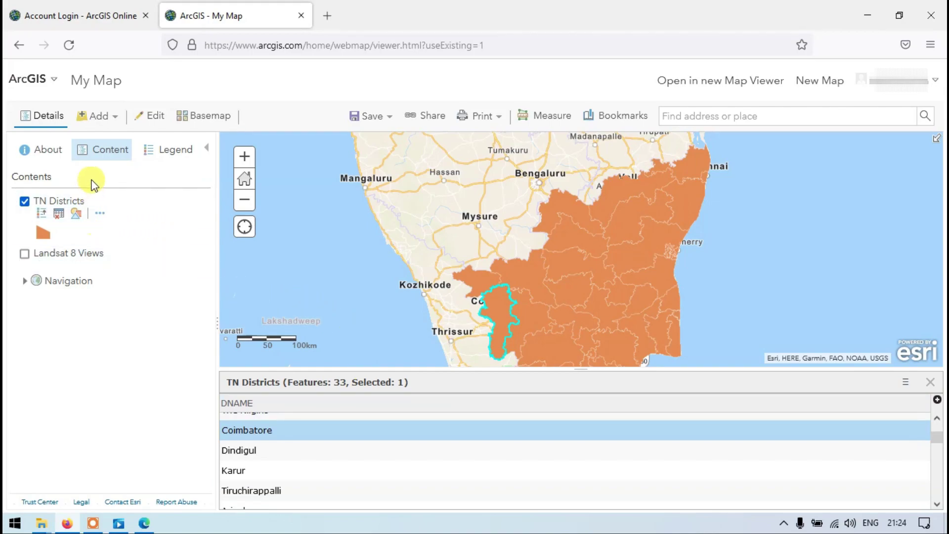
- Restyle TN Districts with Types (Unique symbols) on DNAME and apply the per-district colours
click(76, 213)
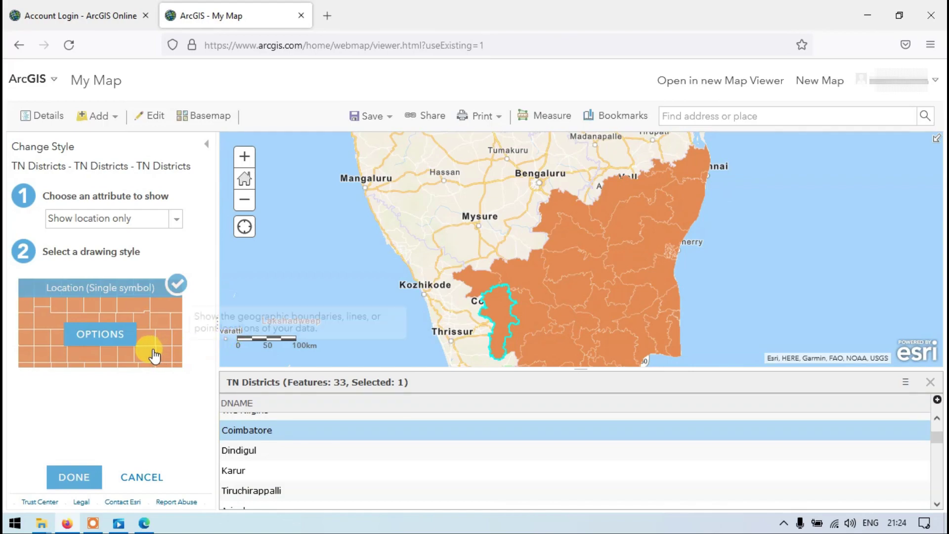
click(119, 346)
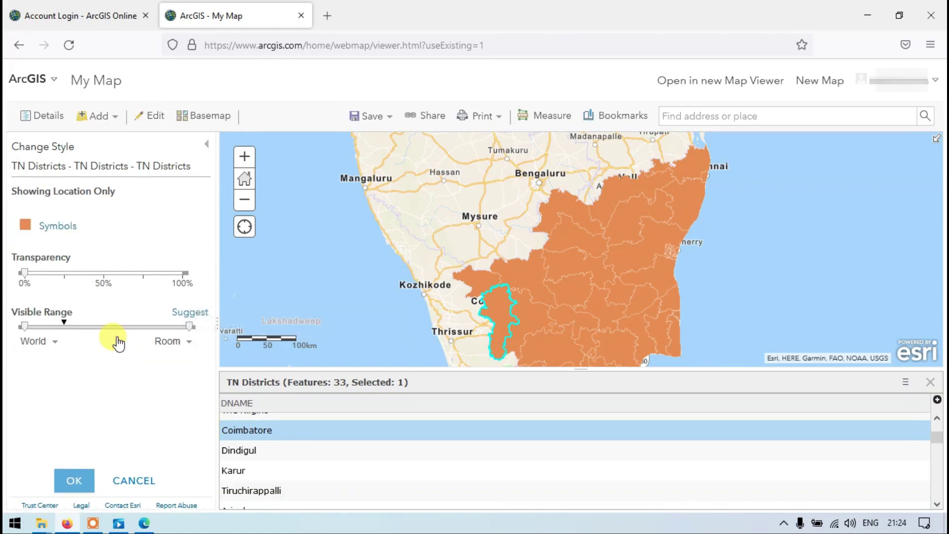
click(144, 479)
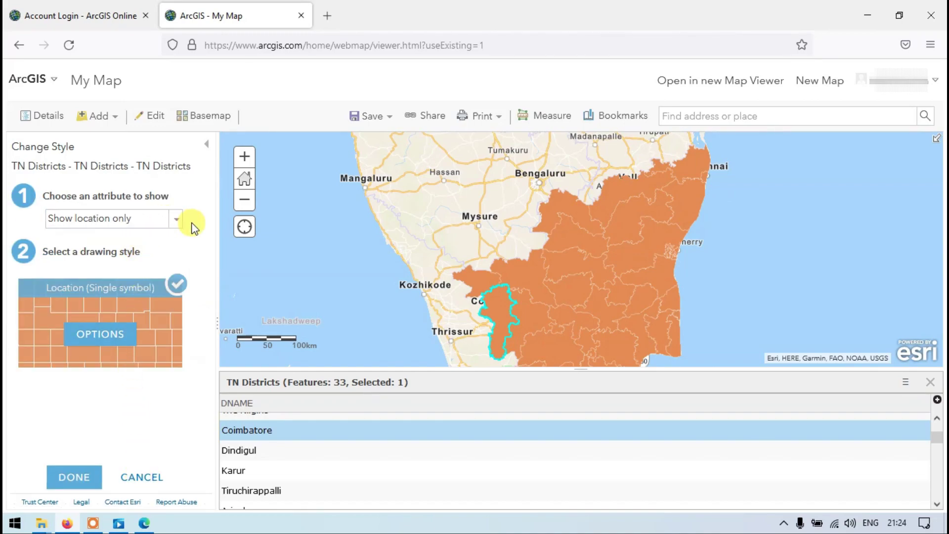
click(173, 221)
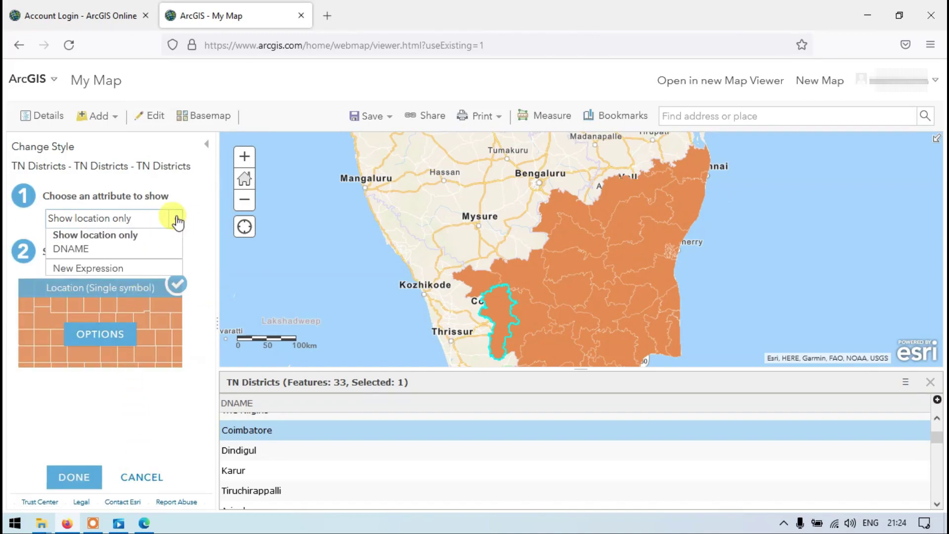
click(97, 256)
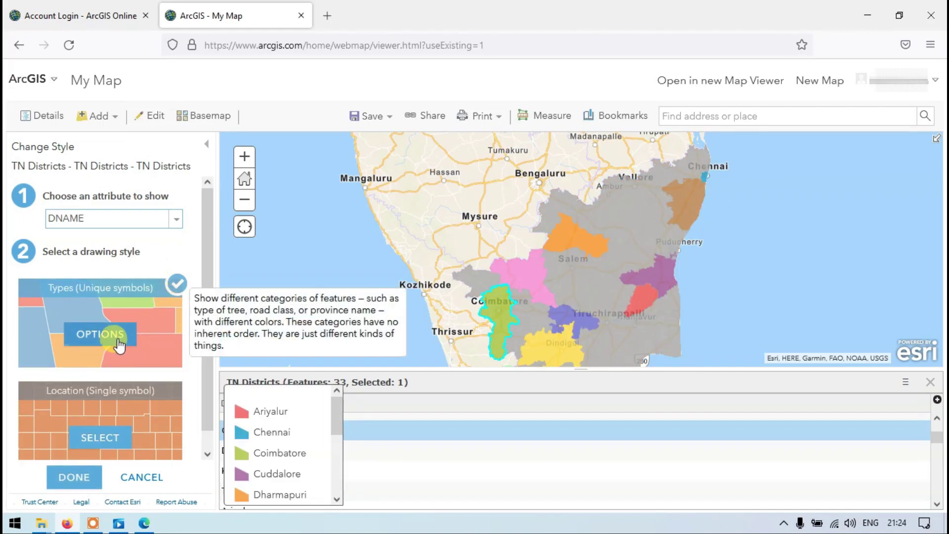
click(100, 335)
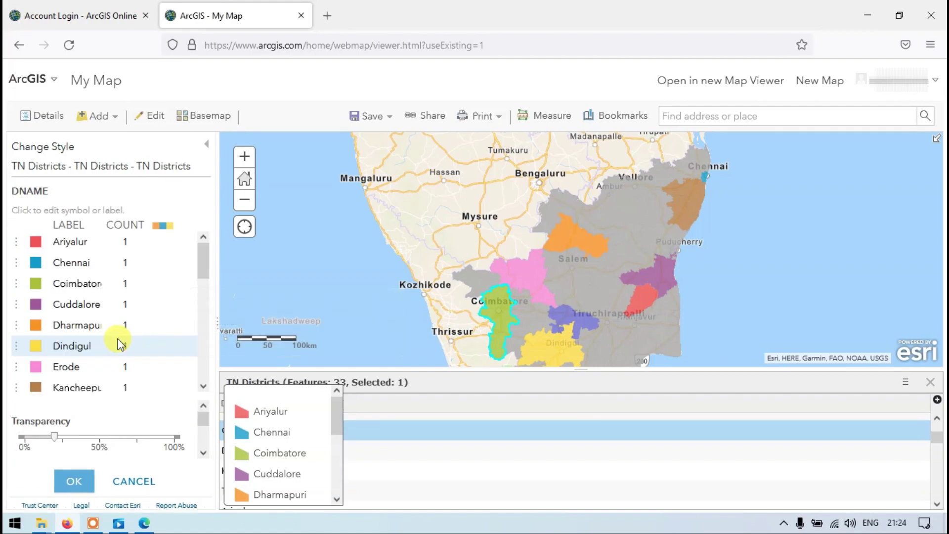
click(74, 482)
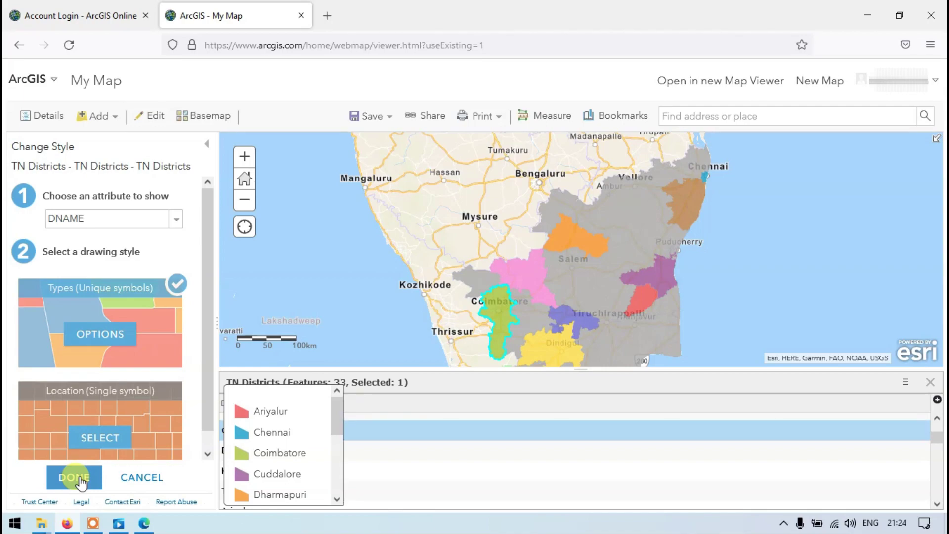
click(79, 481)
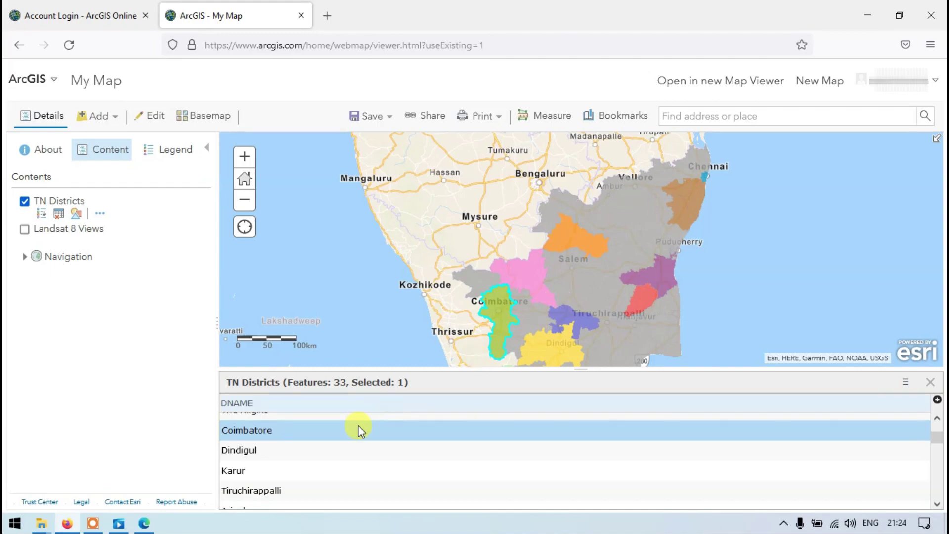
- Select the Cuddalore row in the attribute table and decline Firefox's caret browsing prompt
scroll(262, 467, down, 1)
scroll(267, 469, down, 2)
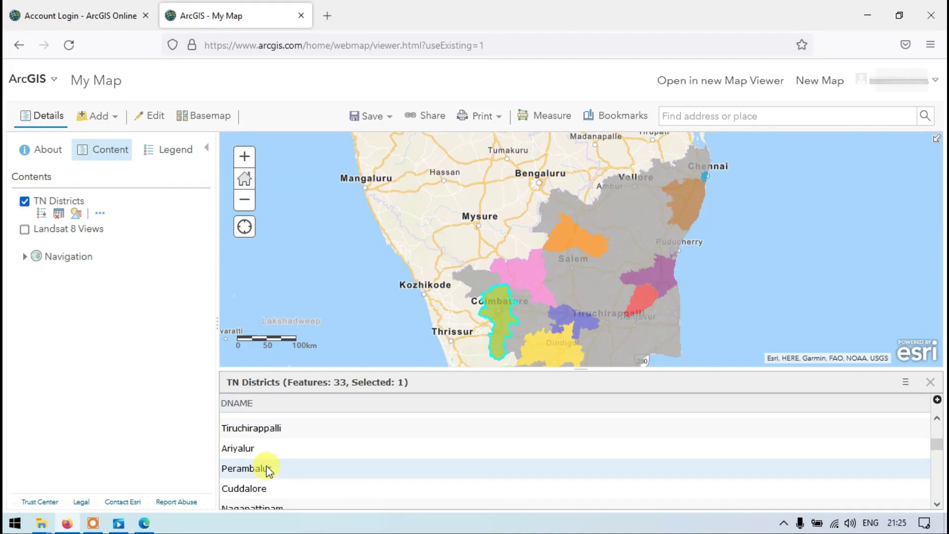
click(267, 489)
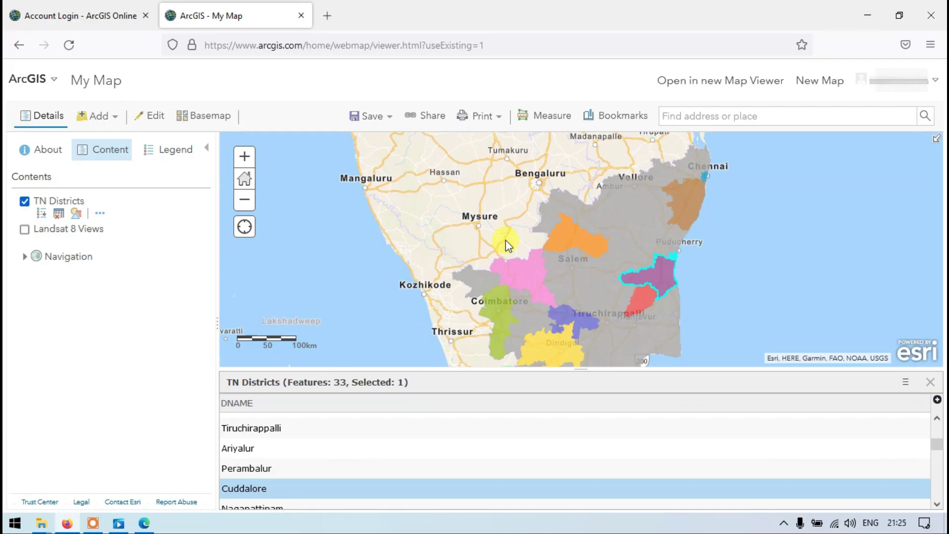
mouse_move(144, 244)
key(F7)
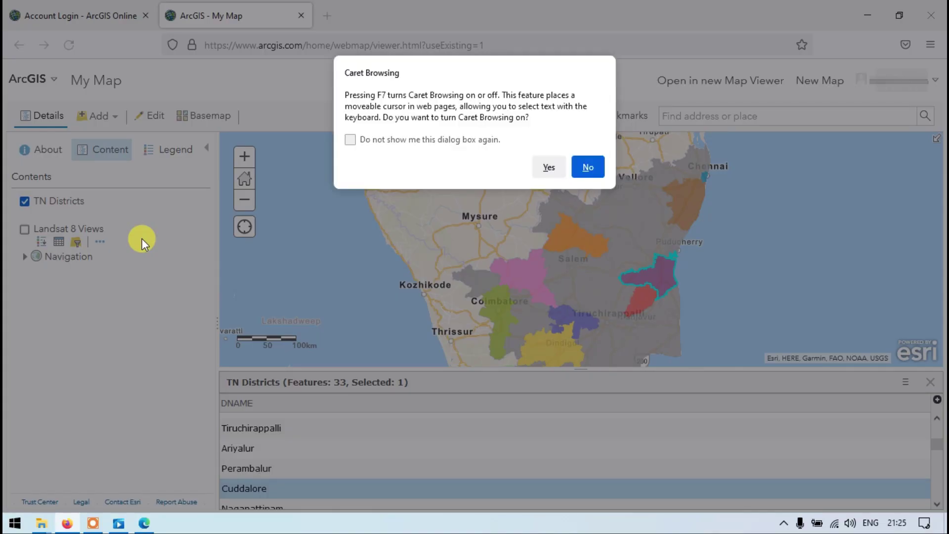
click(596, 170)
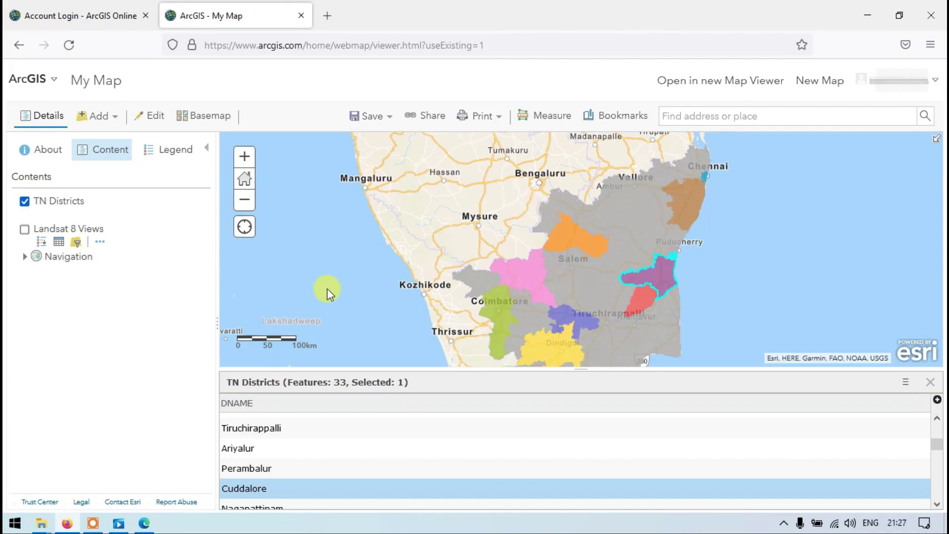
click(100, 242)
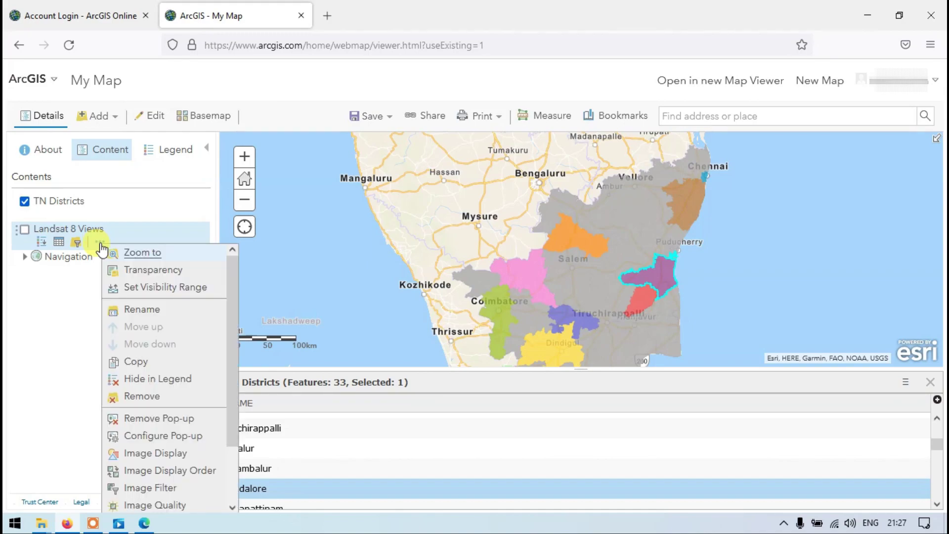
mouse_move(150, 271)
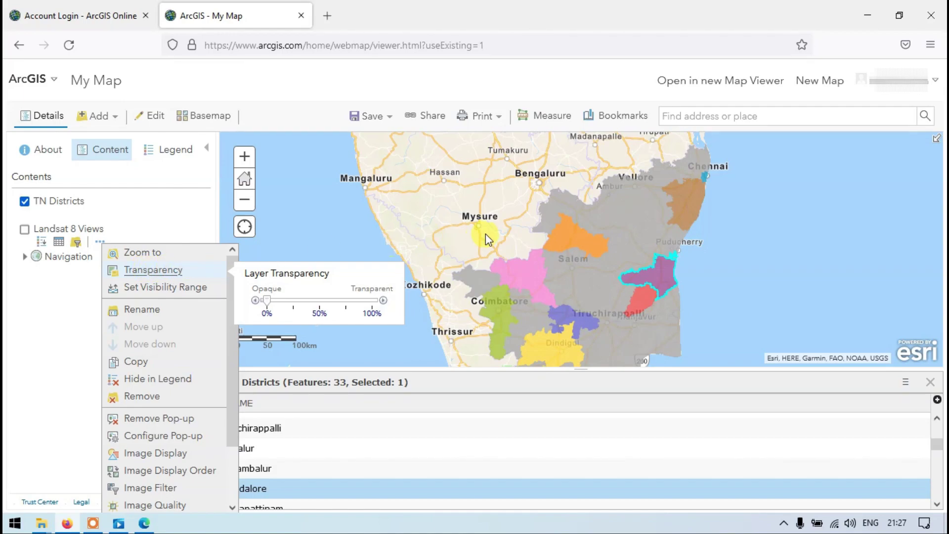
scroll(485, 233, down, 2)
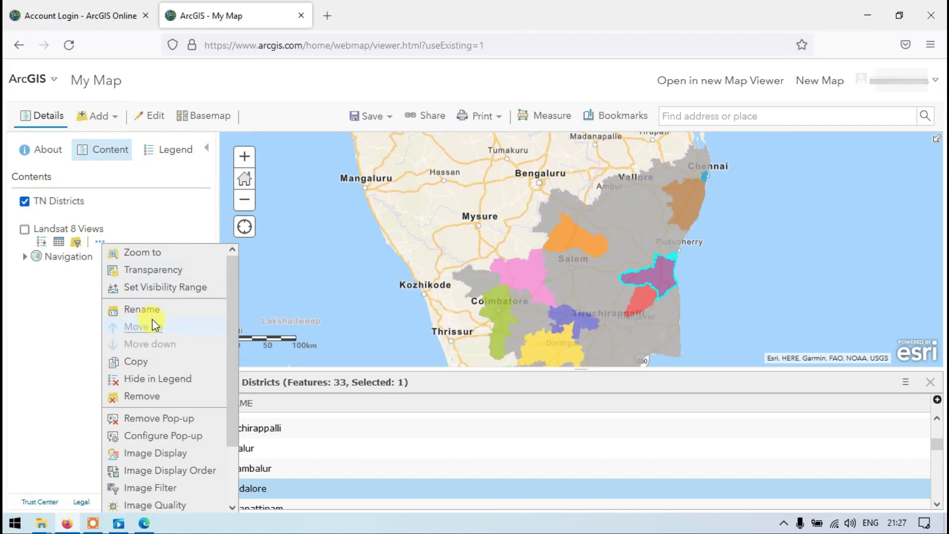
click(545, 238)
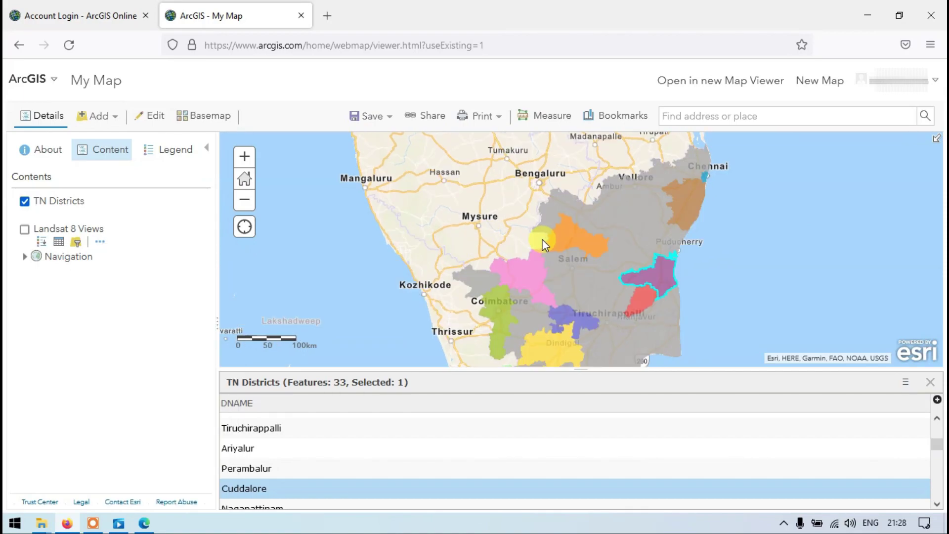
scroll(544, 242, down, 1)
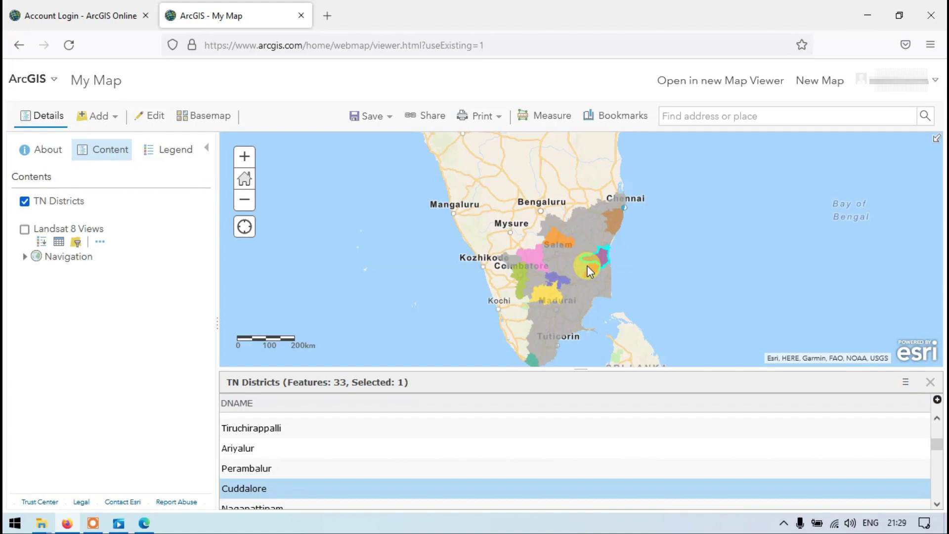
- Zoom the map in on Cuddalore, then back out one level
scroll(587, 269, up, 2)
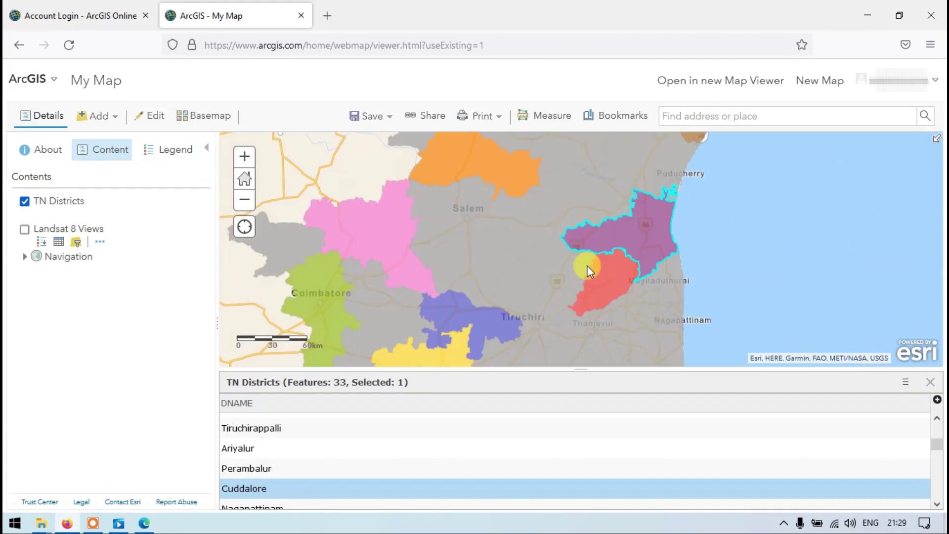
scroll(587, 268, down, 1)
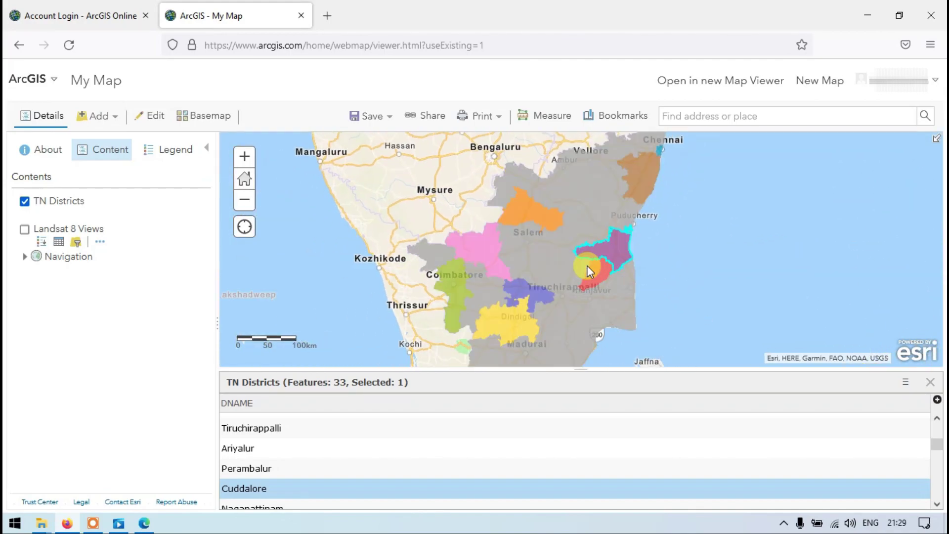